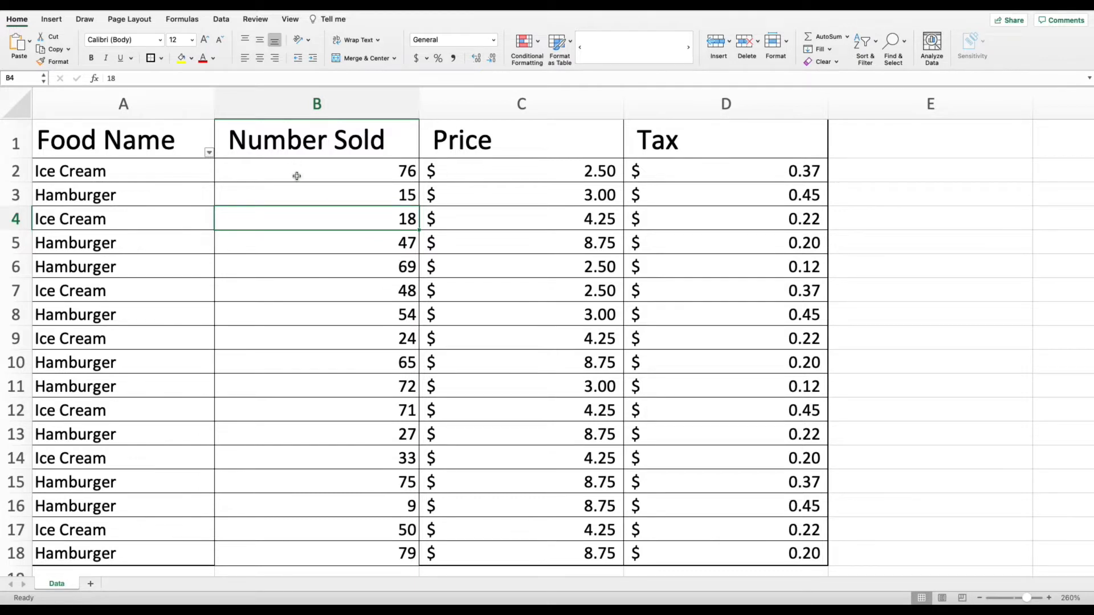
left_click(317, 103)
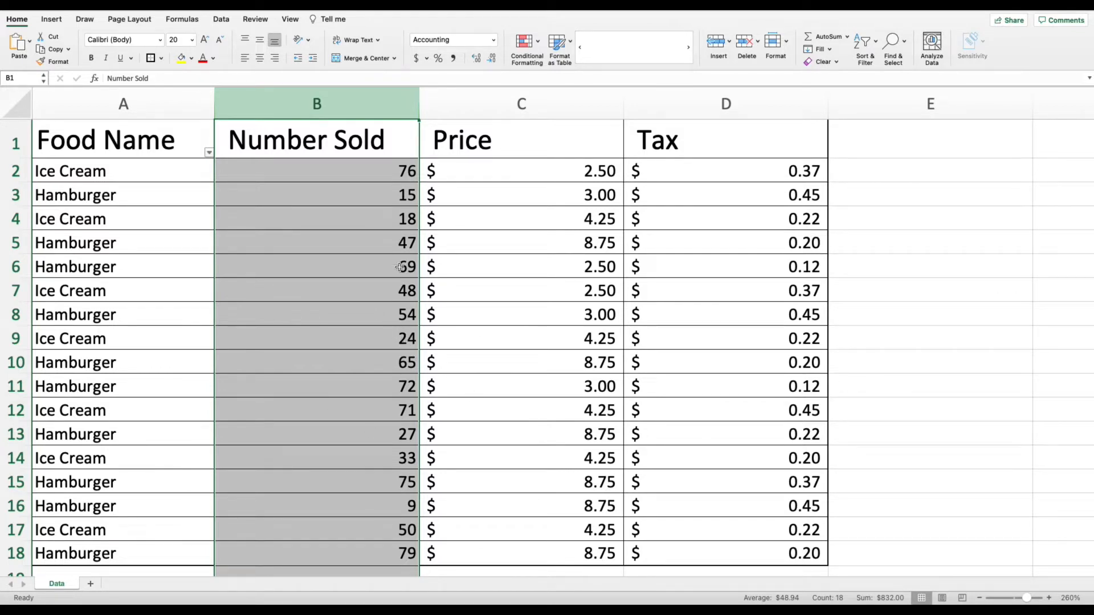
left_click(352, 202)
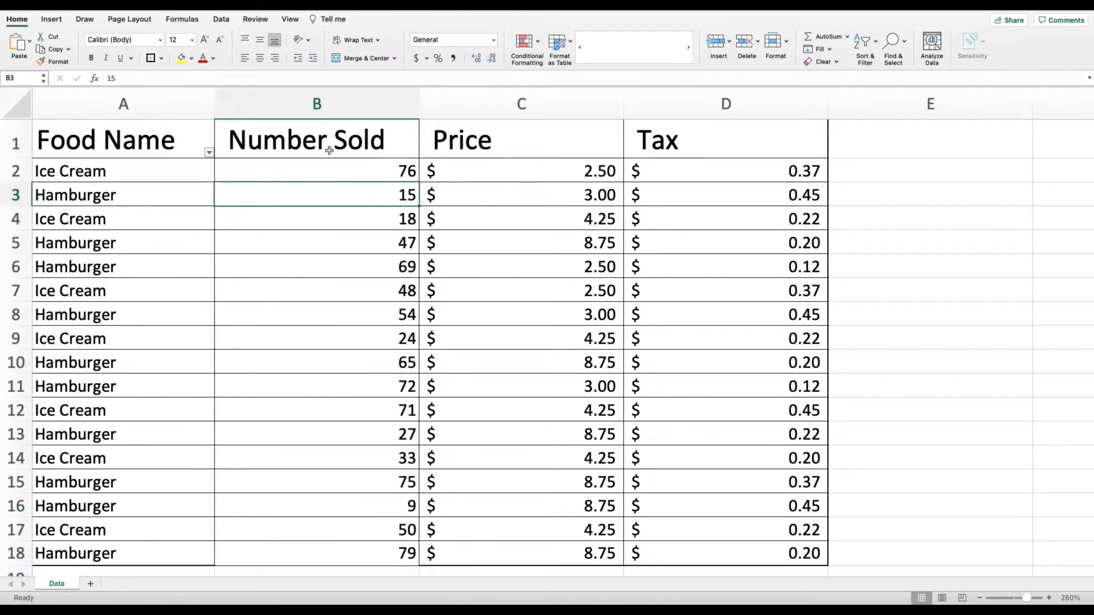
left_click_drag(327, 169, 288, 554)
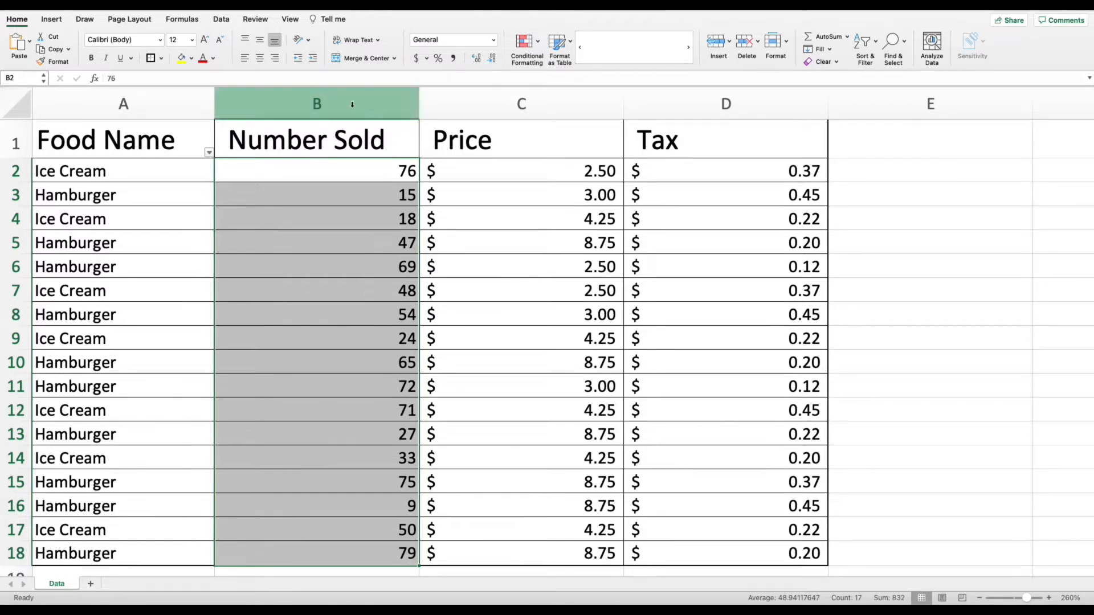
left_click(123, 104)
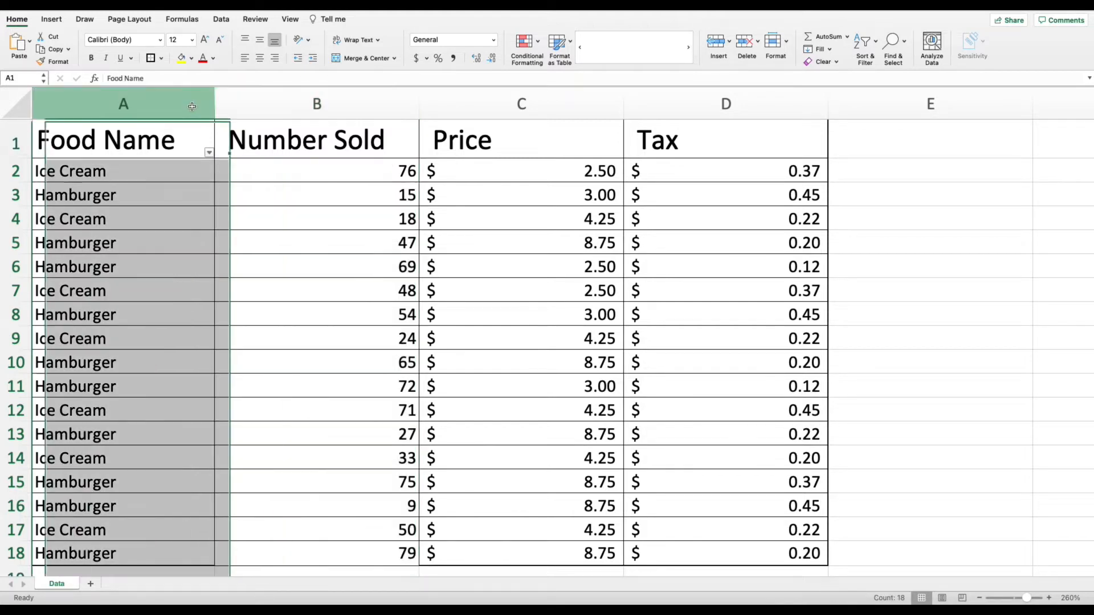
left_click(318, 104)
left_click(522, 104)
left_click(648, 103)
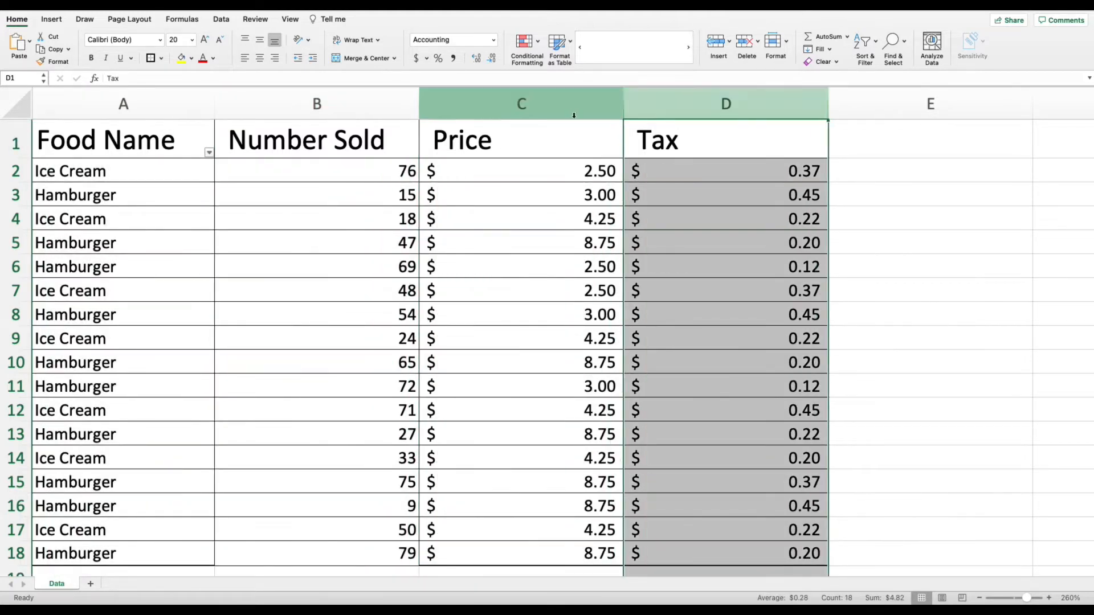
left_click(516, 101)
Start a Highlight Cells rule on the whole Number Sold column for cell values greater than 50.
left_click(401, 94)
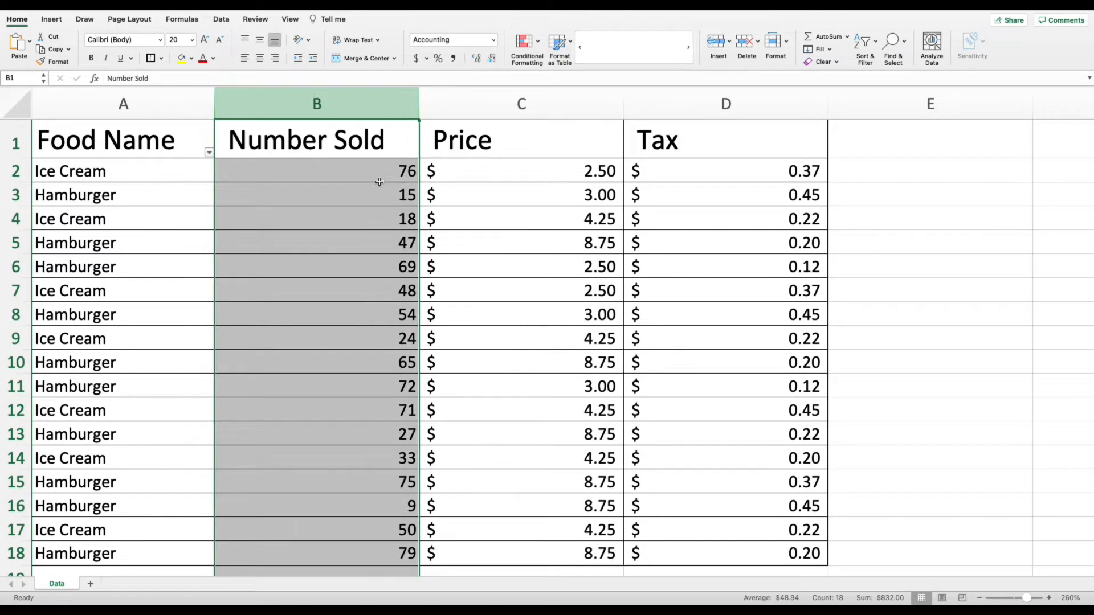
scroll(380, 181, "down", 4)
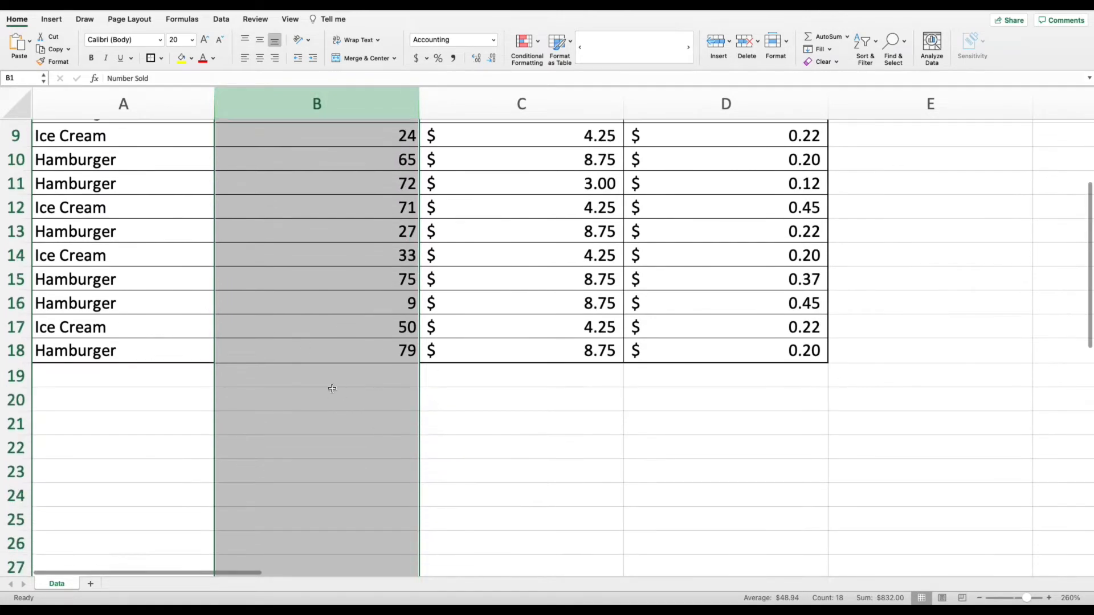
scroll(346, 384, "up", 4)
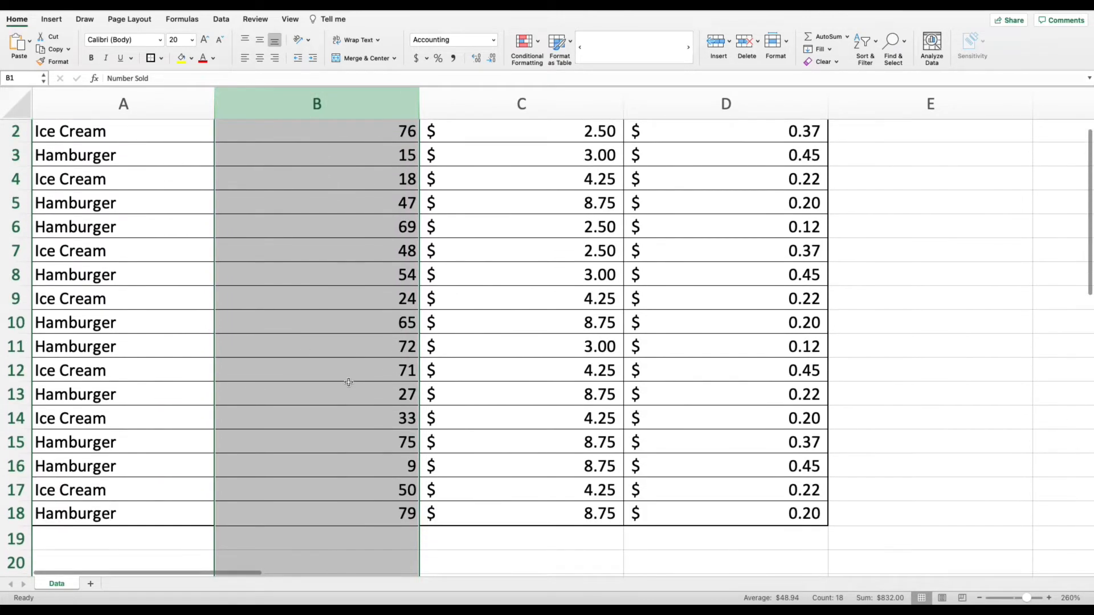
scroll(349, 382, "up", 1)
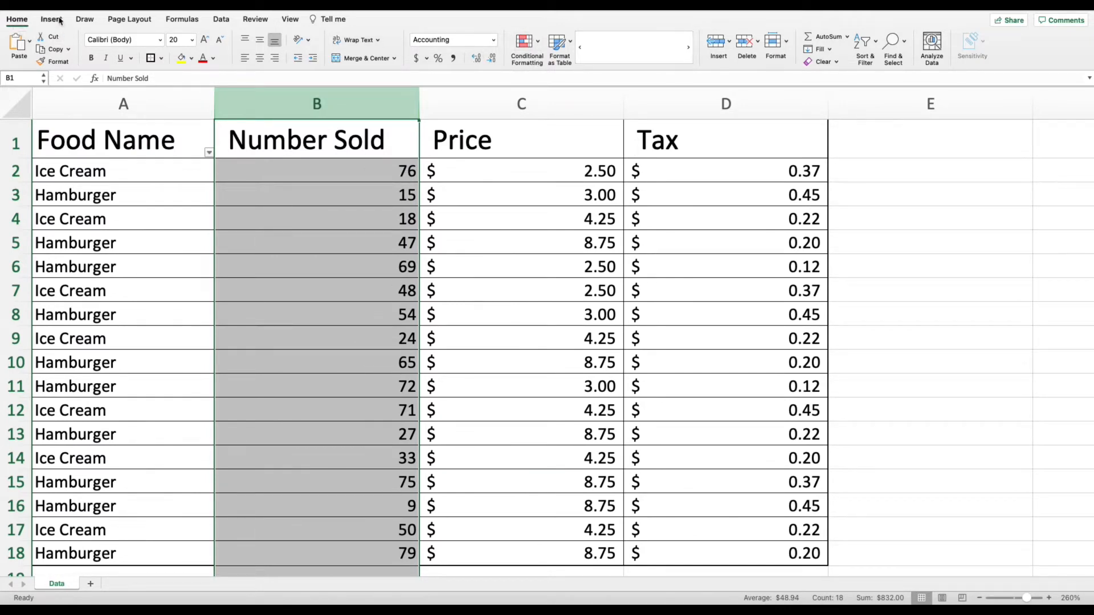
left_click(534, 46)
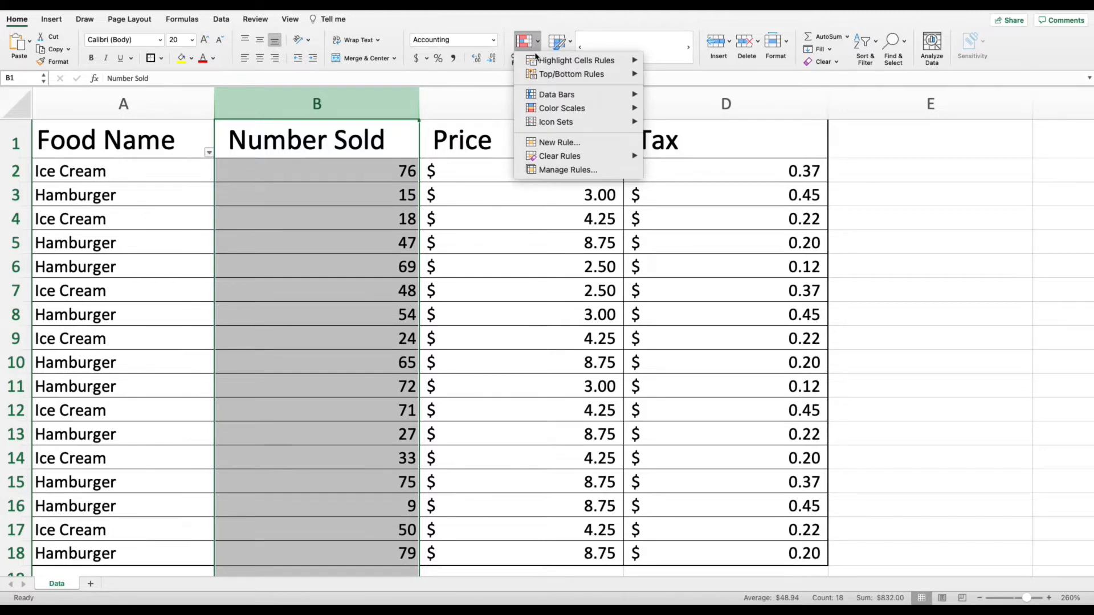
mouse_move(582, 64)
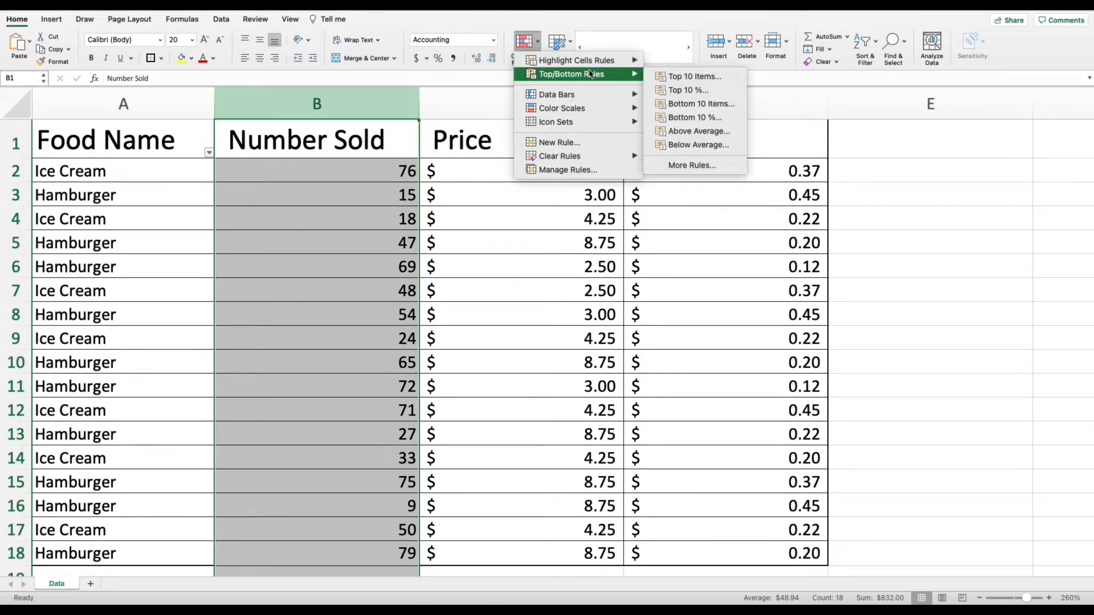
mouse_move(607, 100)
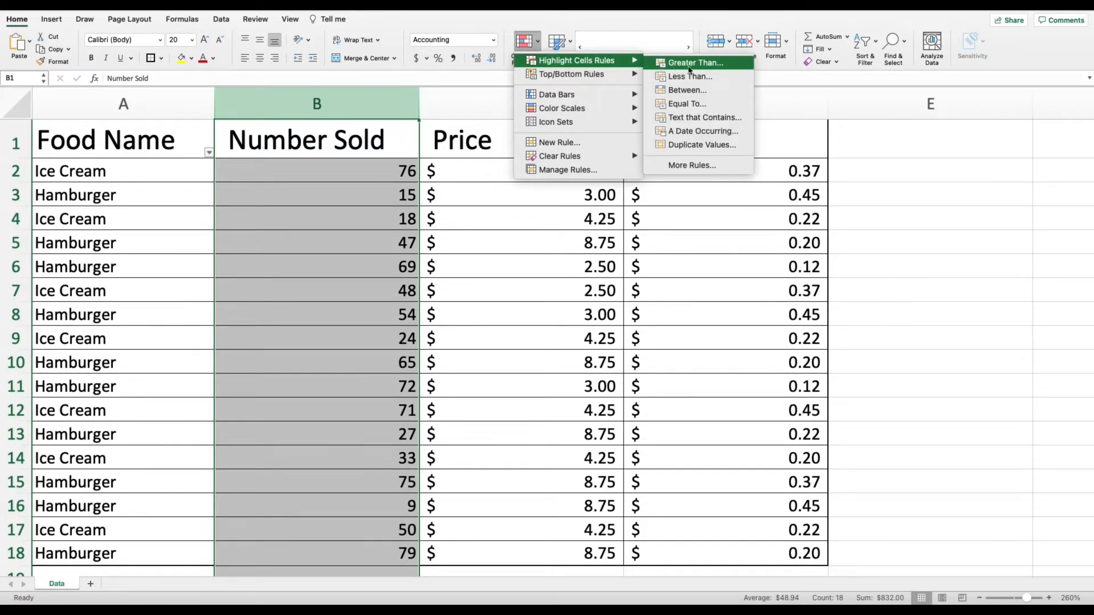
left_click(700, 69)
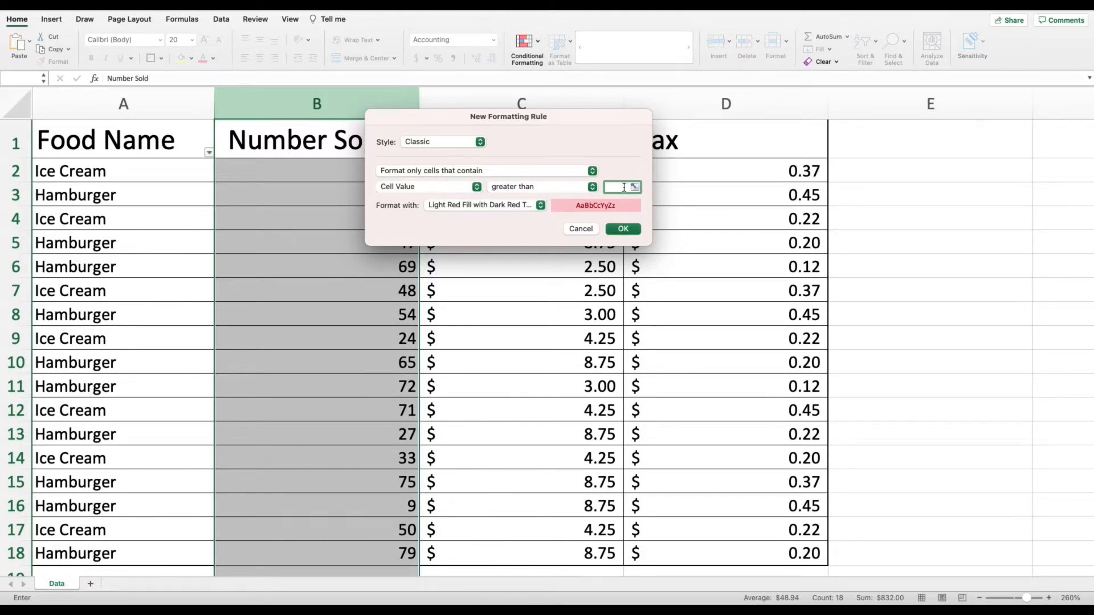
left_click_drag(592, 148, 623, 154)
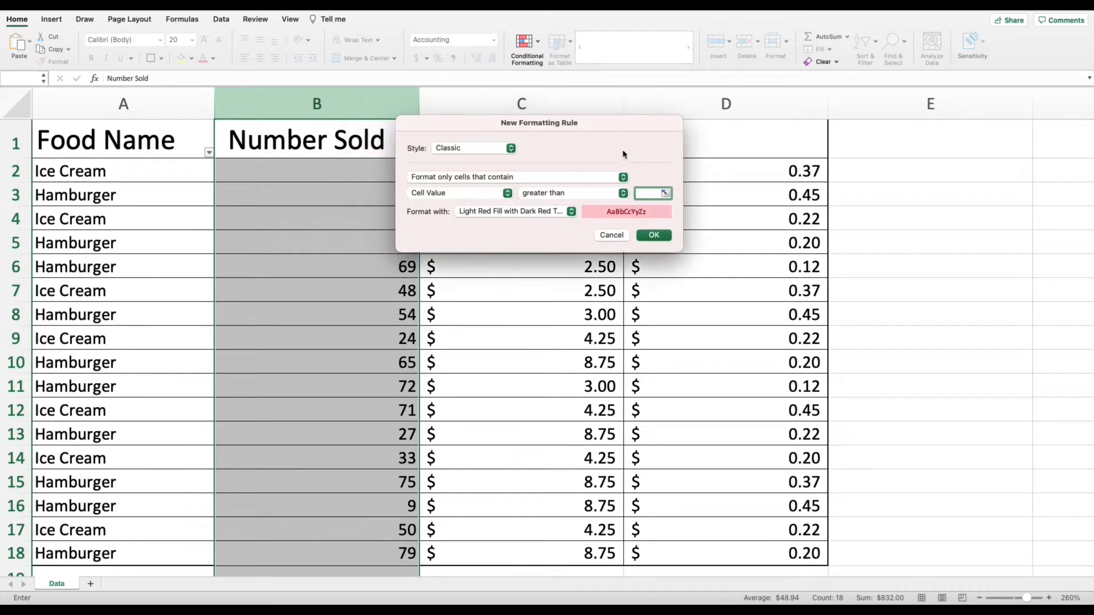
type("50")
Set the rule's format to Green Fill with Dark Green Text and apply it to the Number Sold column.
left_click(573, 215)
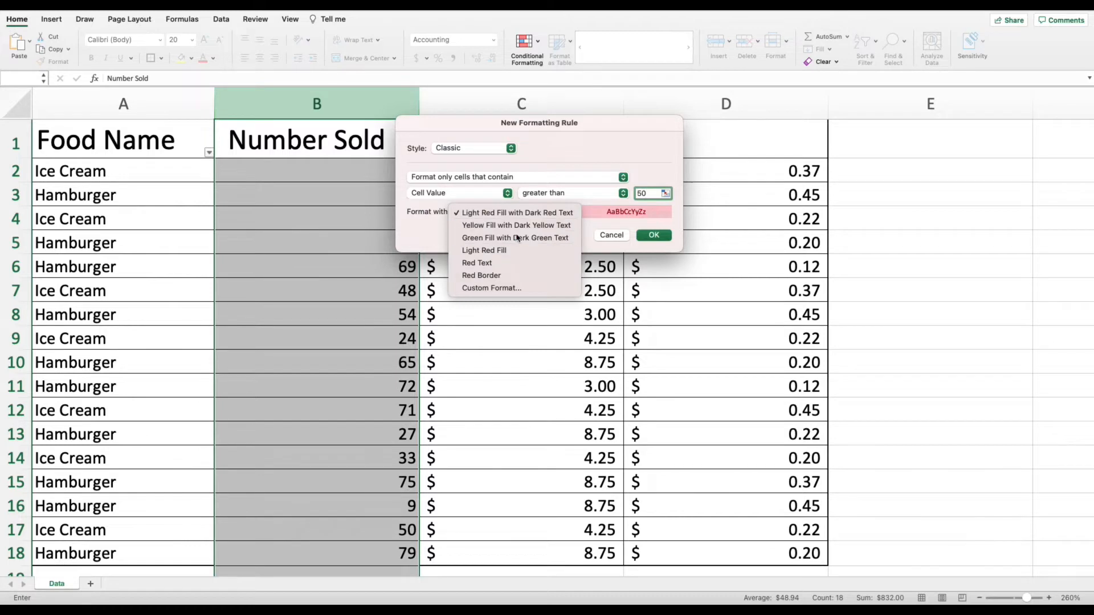
left_click(521, 237)
left_click(572, 211)
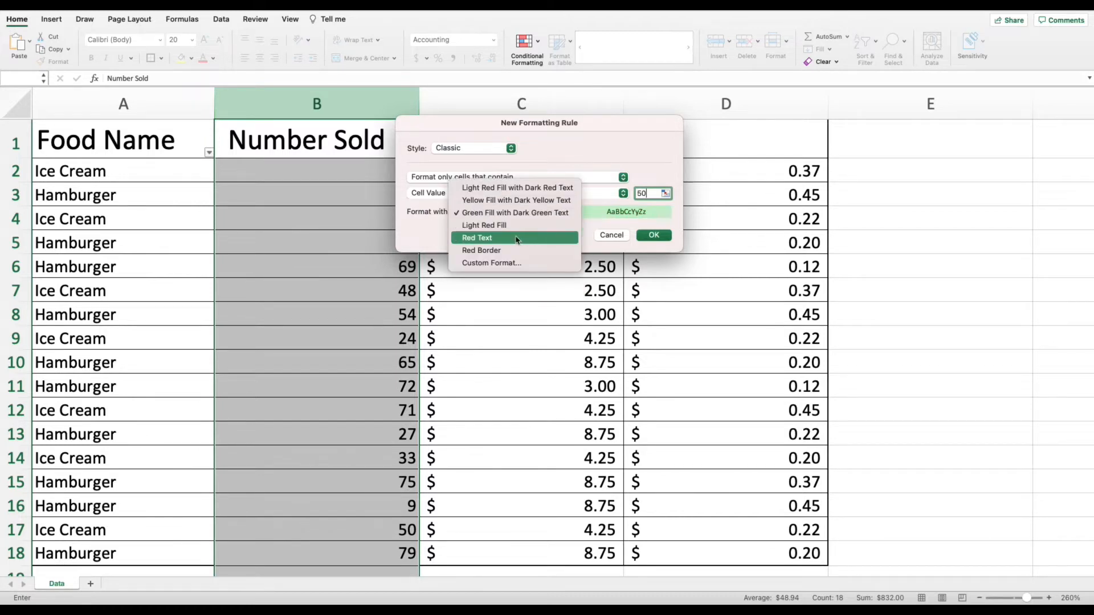
left_click(517, 239)
left_click(574, 215)
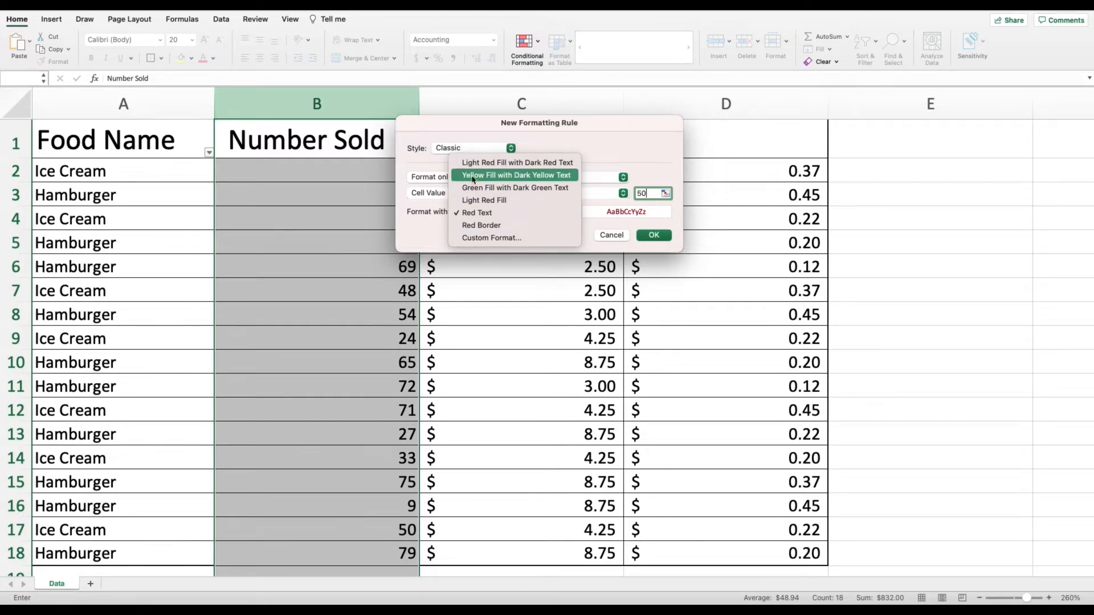
left_click(501, 189)
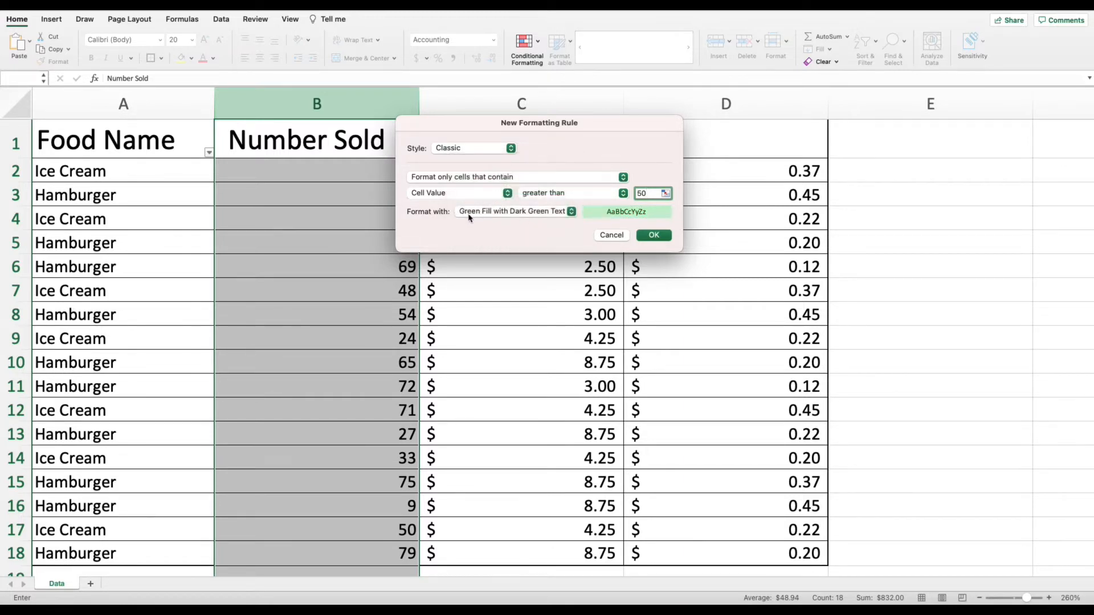
left_click(655, 235)
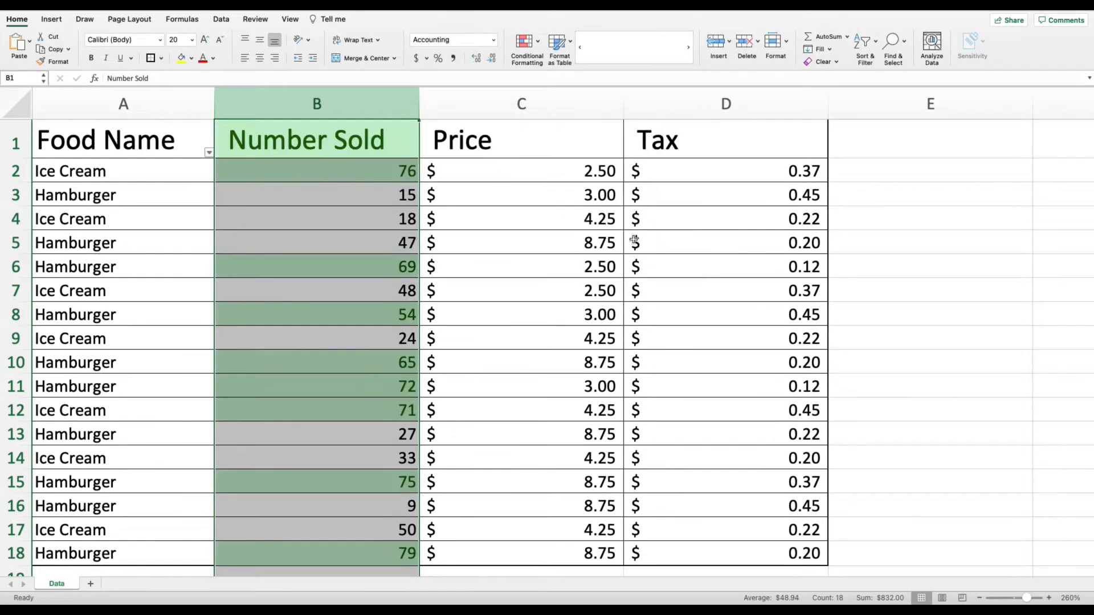
left_click(460, 211)
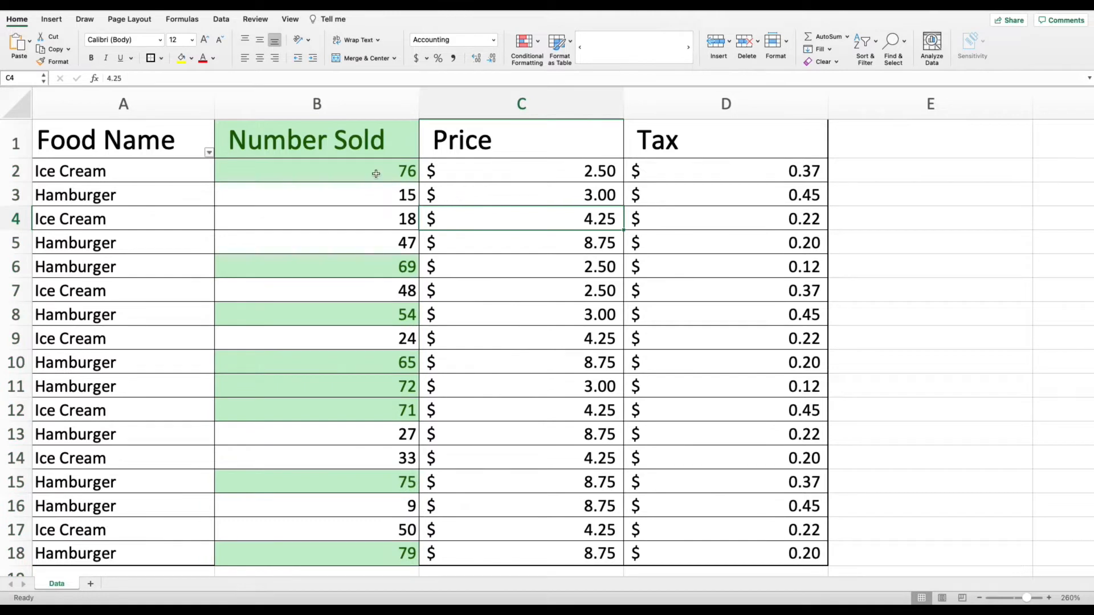
Clear the conditional formatting rules from the entire sheet and undo that clearing.
left_click_drag(341, 159, 391, 546)
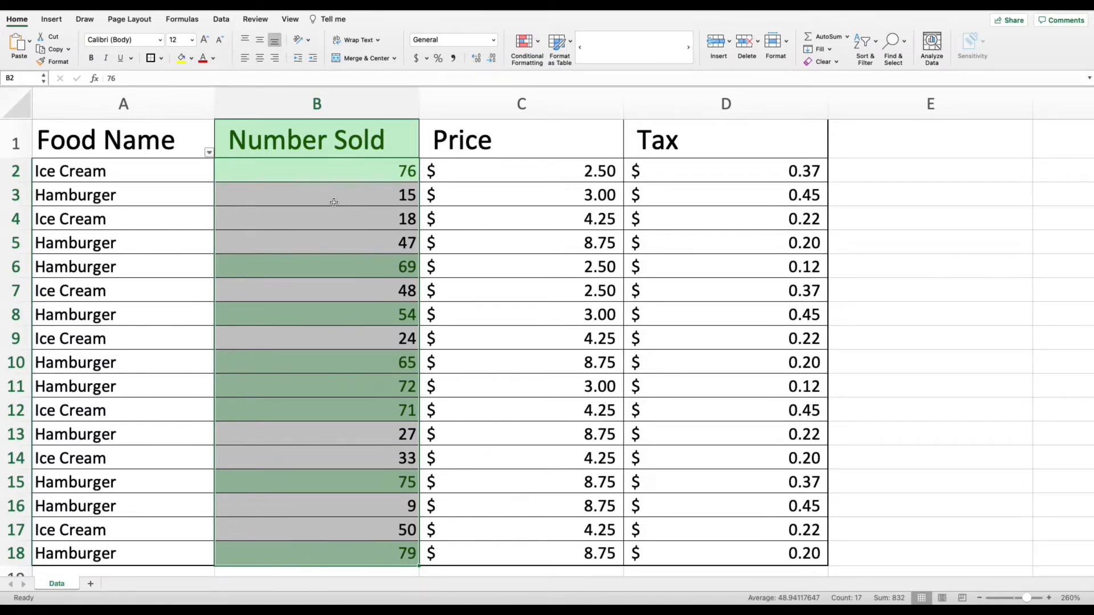
left_click(464, 171)
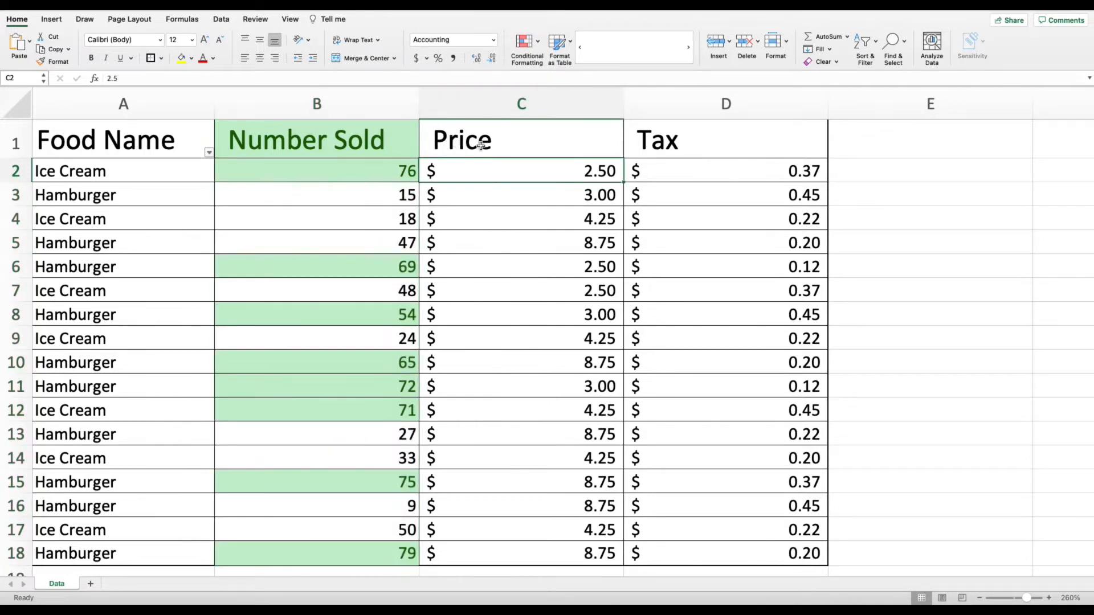
left_click(536, 45)
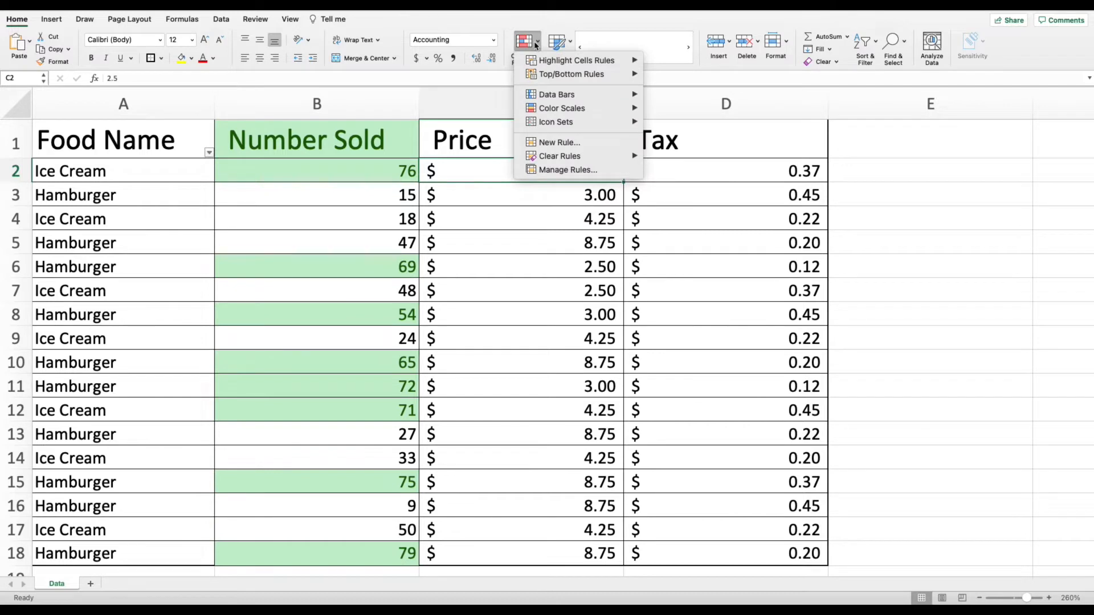
mouse_move(588, 161)
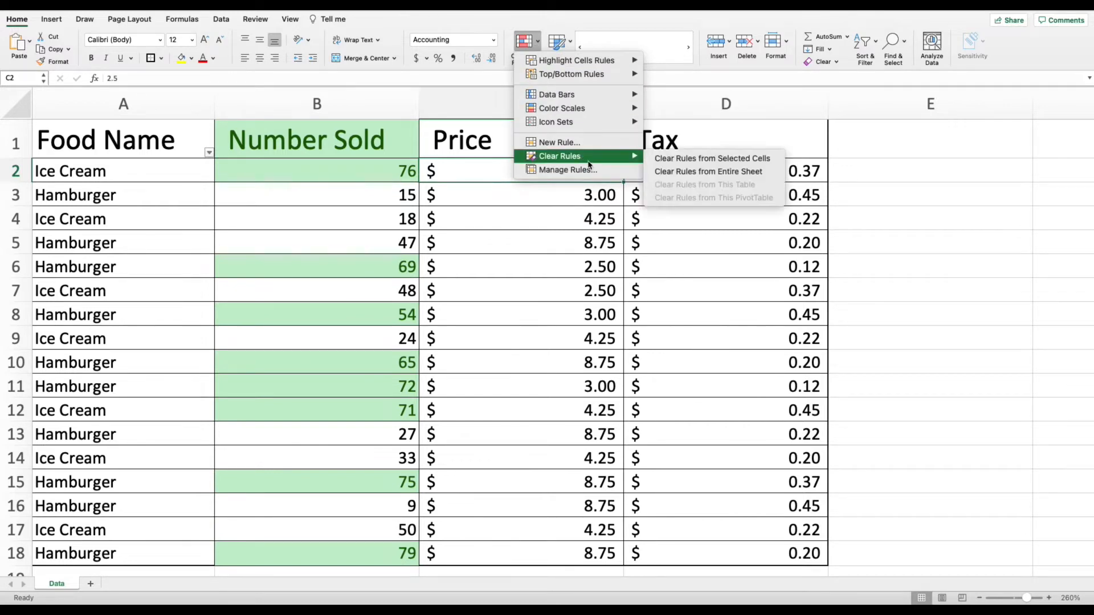
left_click(735, 178)
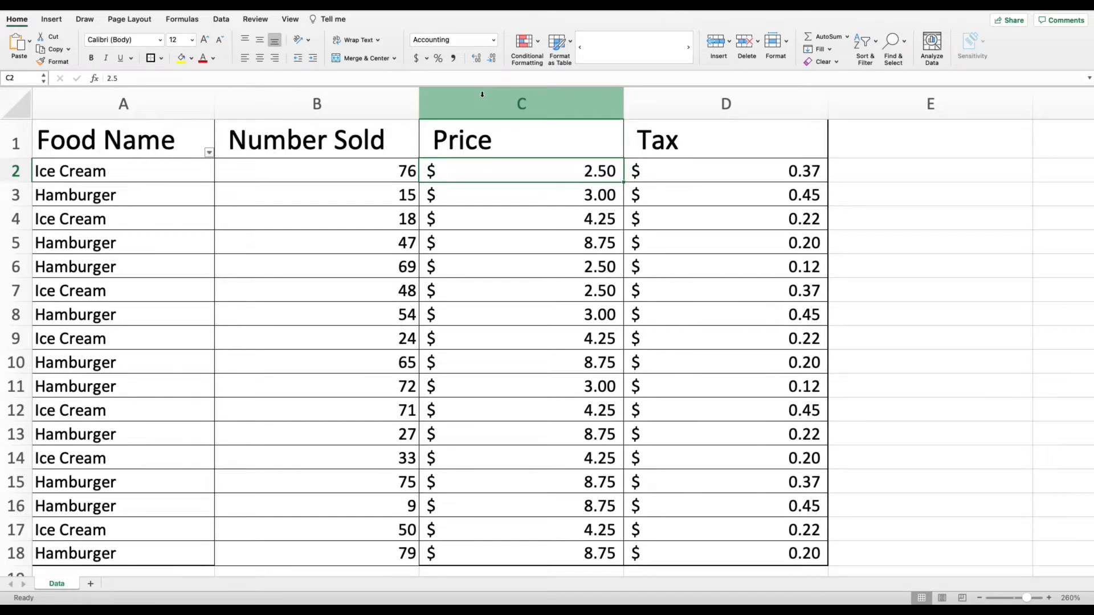
key("super+z")
Clear the conditional formatting rules from the selected Number Sold column only.
left_click(344, 110)
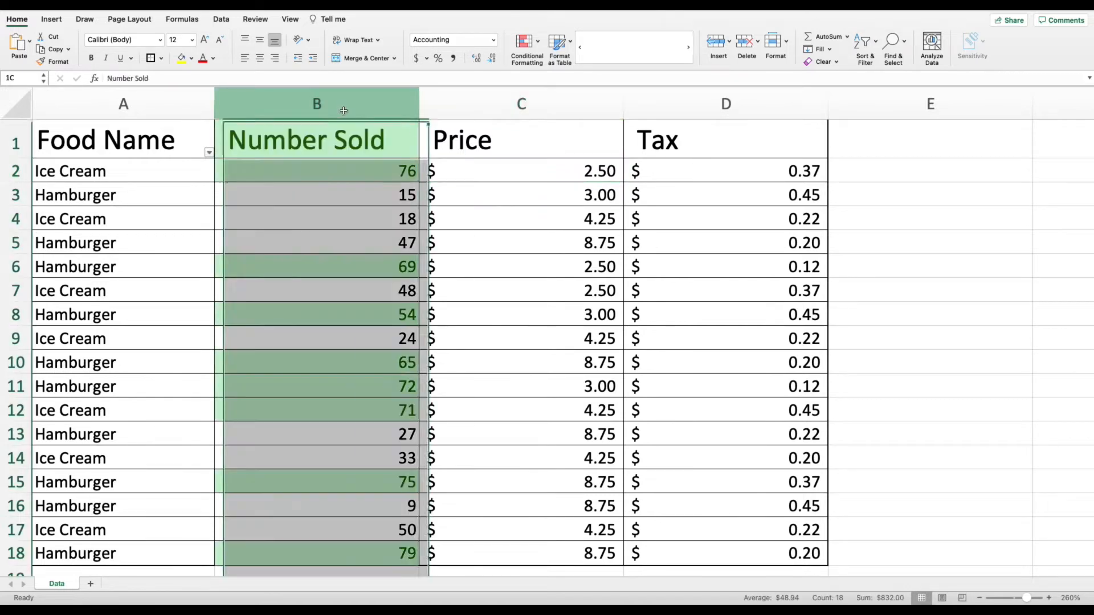
left_click(632, 104)
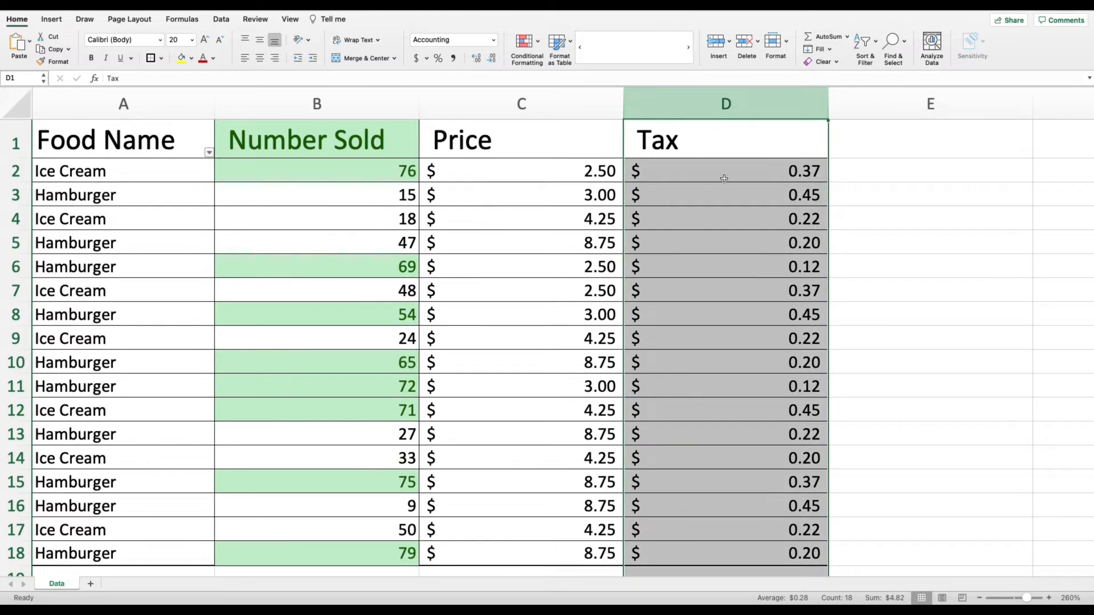
left_click(344, 110)
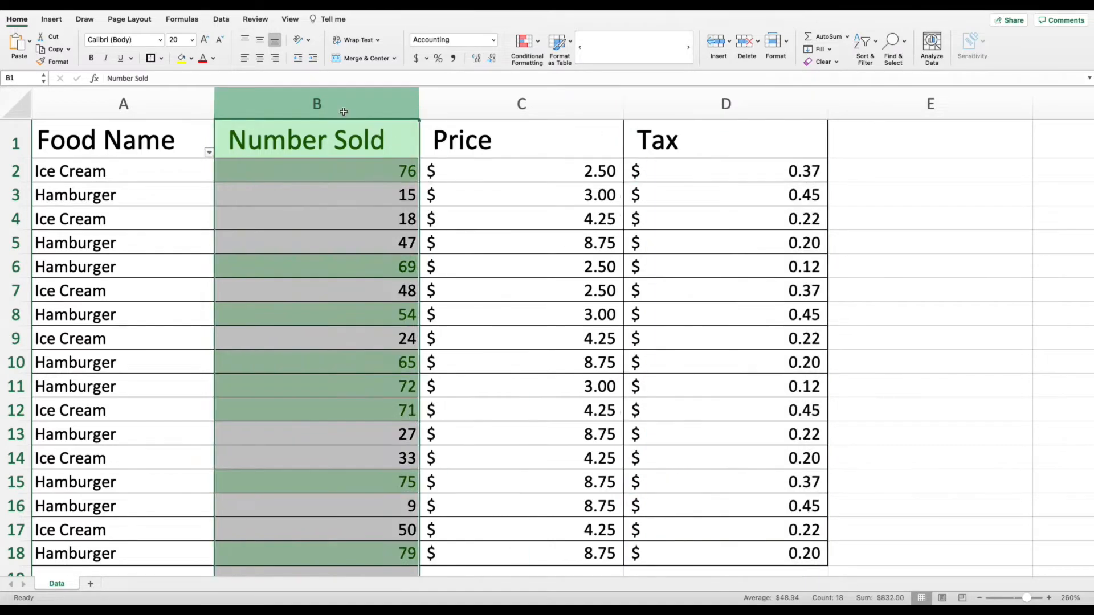
left_click(525, 41)
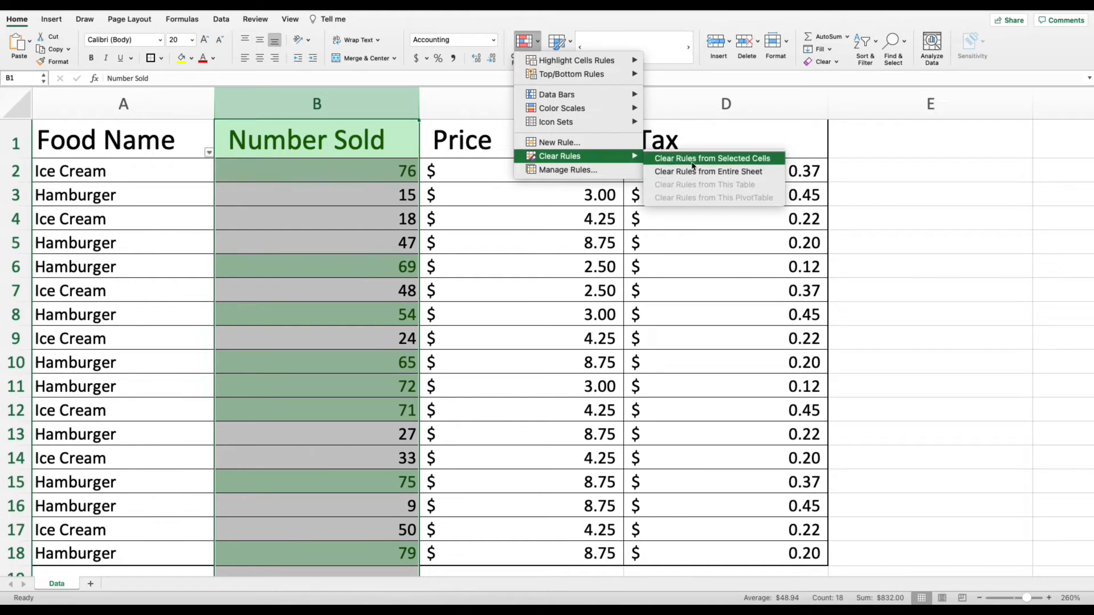
left_click(689, 162)
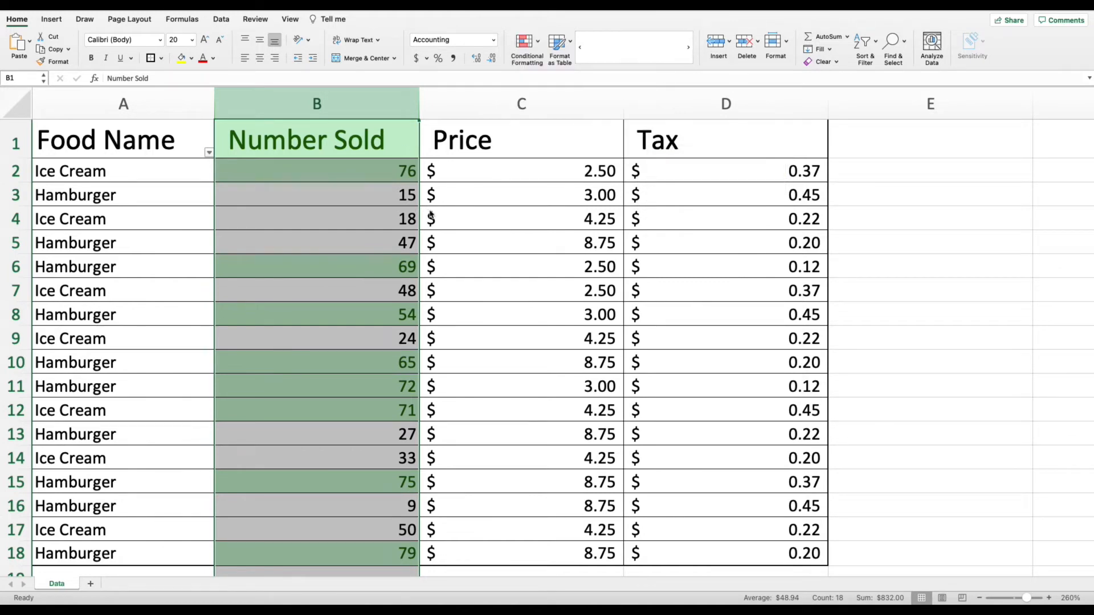
left_click(433, 187)
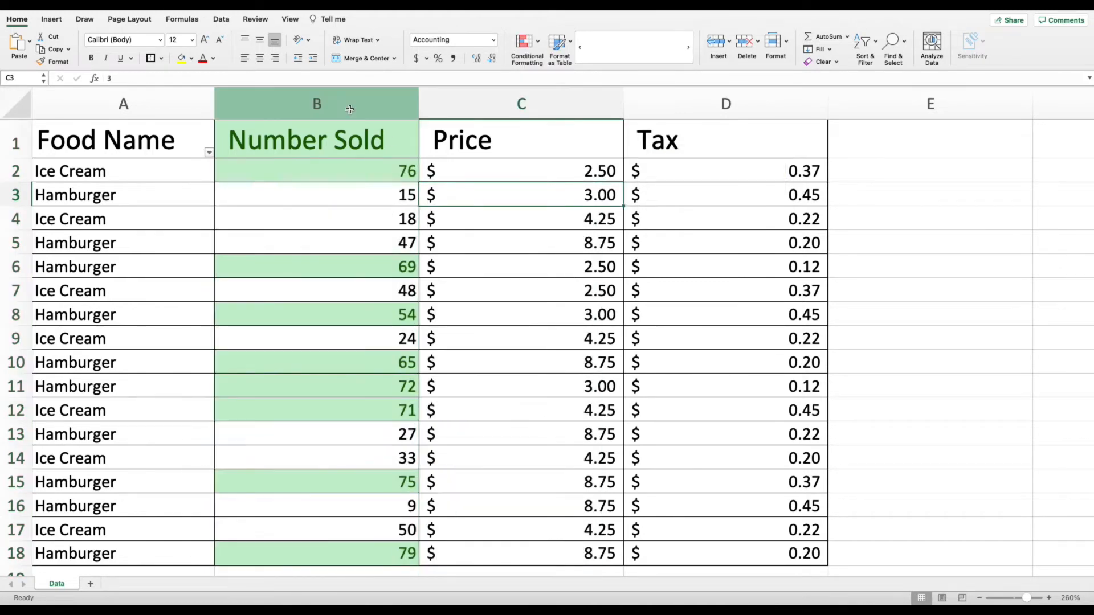
left_click(349, 108)
left_click(536, 47)
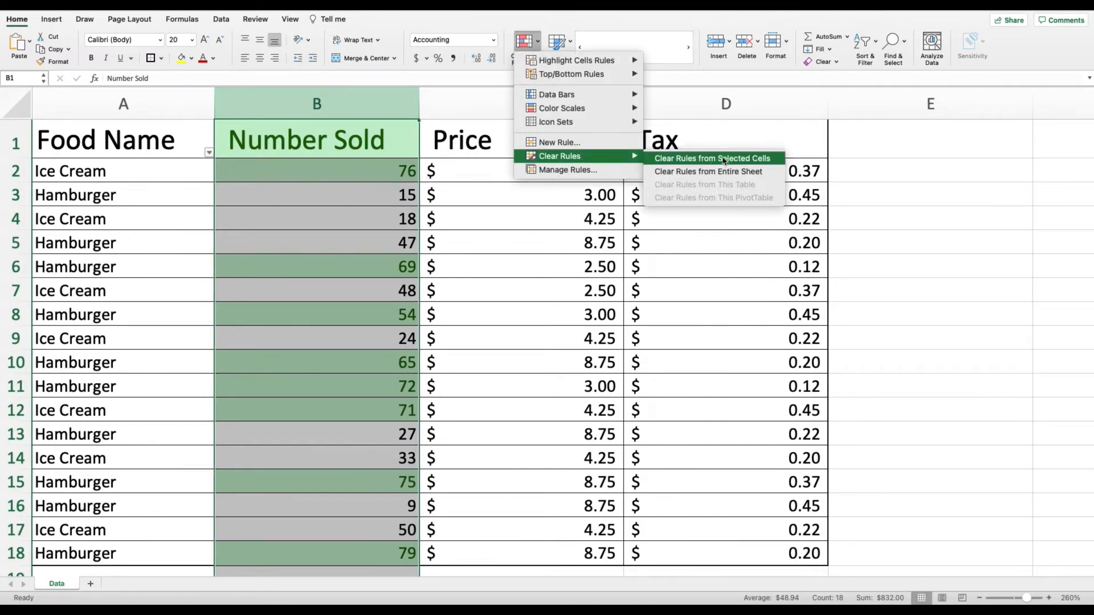
left_click(719, 163)
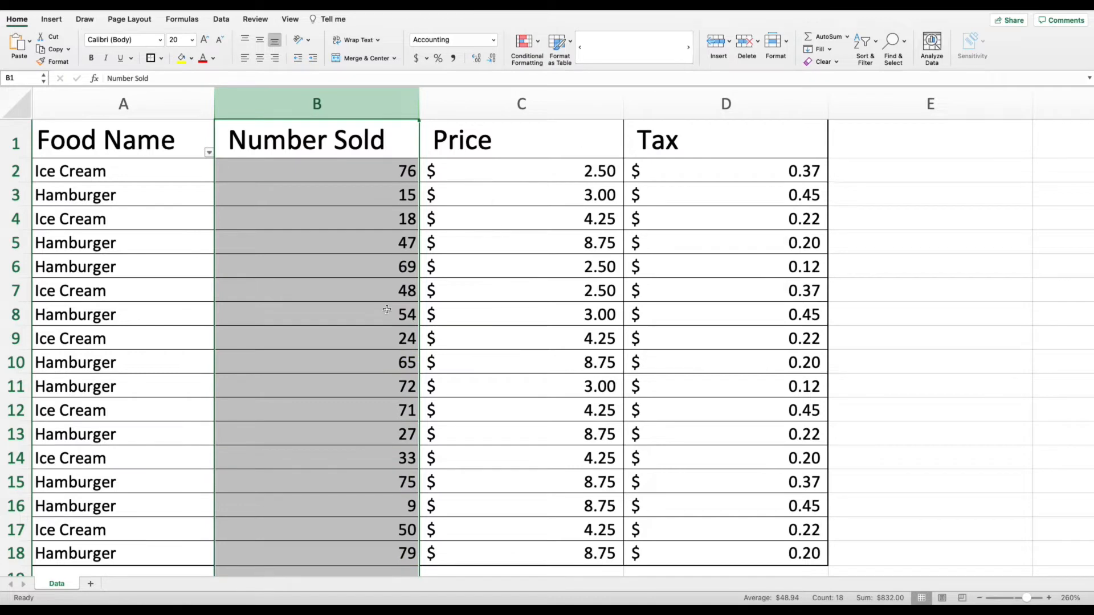
left_click(524, 41)
mouse_move(615, 100)
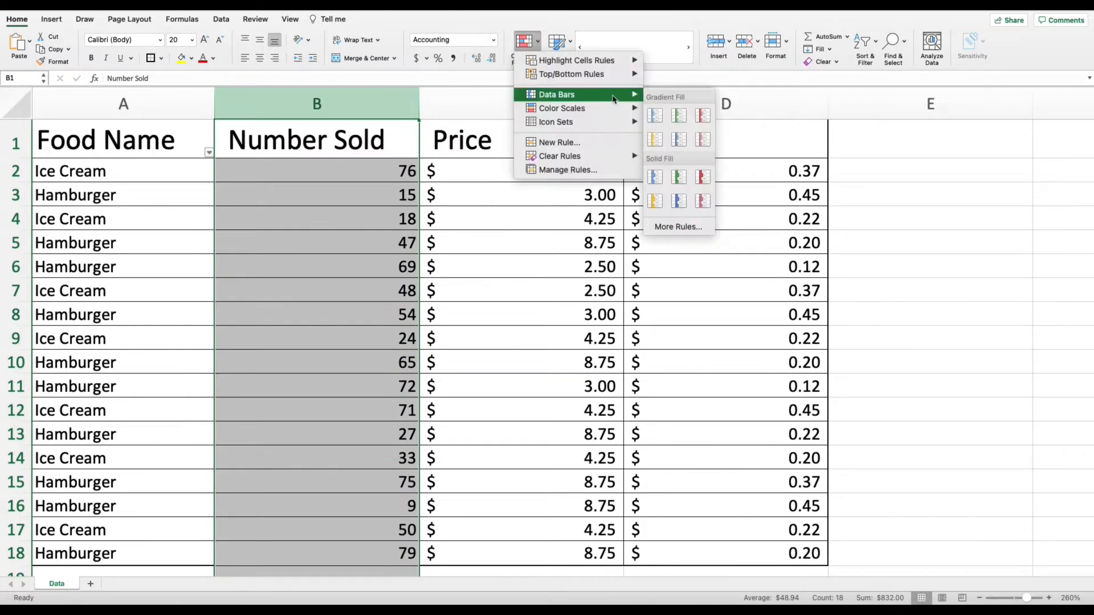
mouse_move(611, 64)
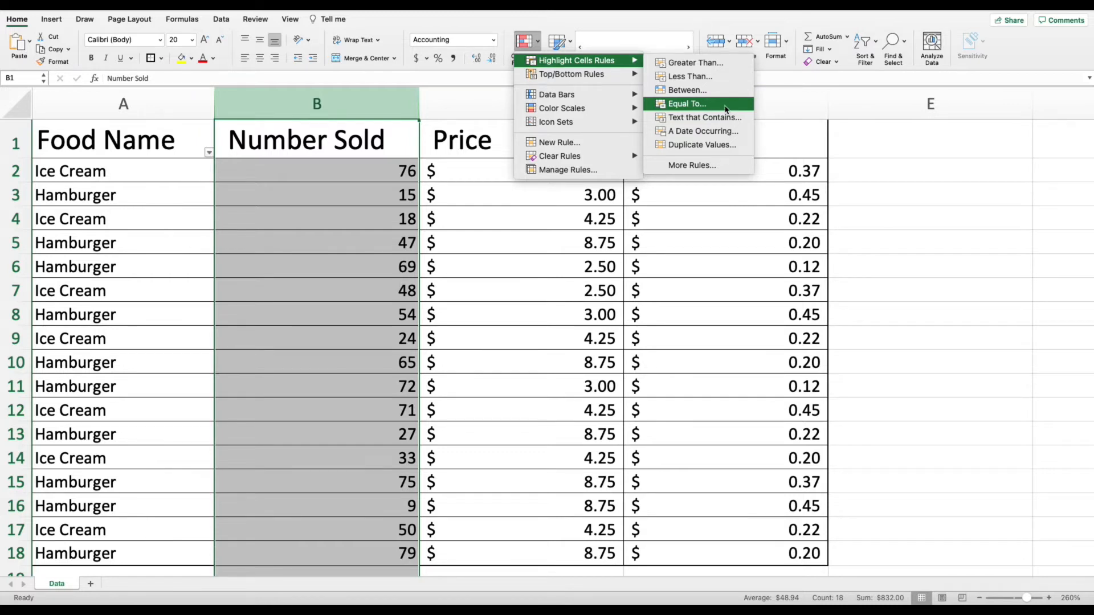
left_click(726, 106)
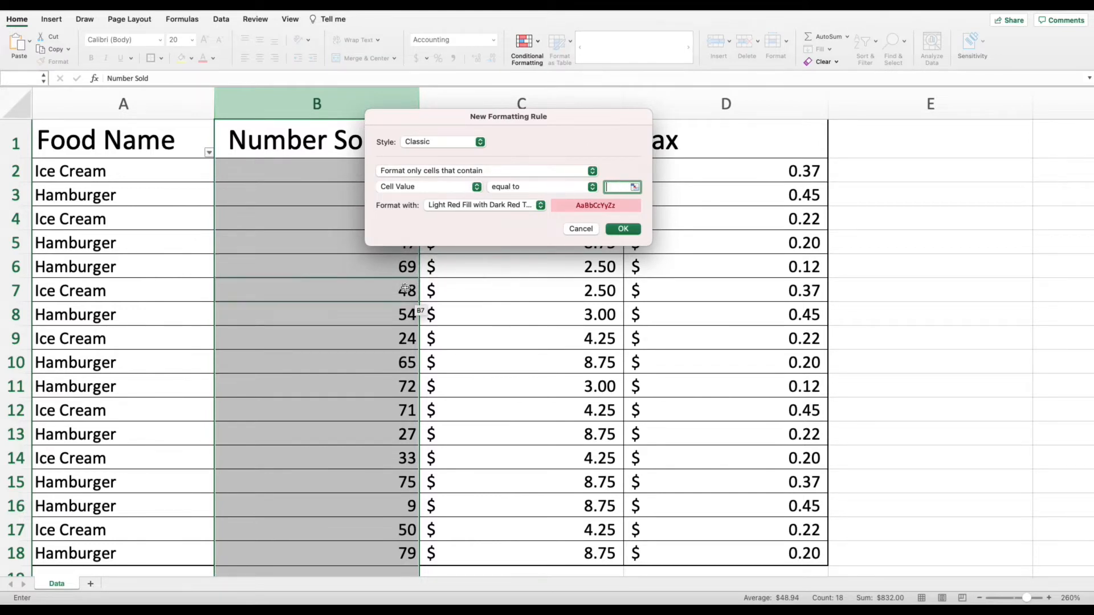
left_click(575, 229)
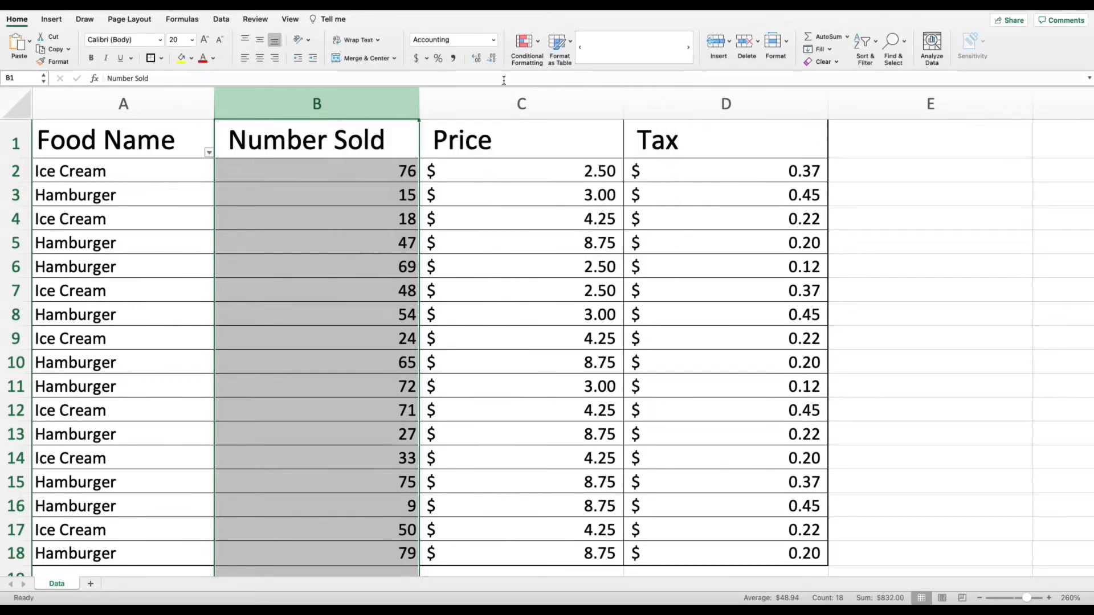
Highlight Food Name column cells whose text contains "Ice Cream" using Light Red Fill with Dark Red Text.
left_click(298, 170)
left_click(123, 104)
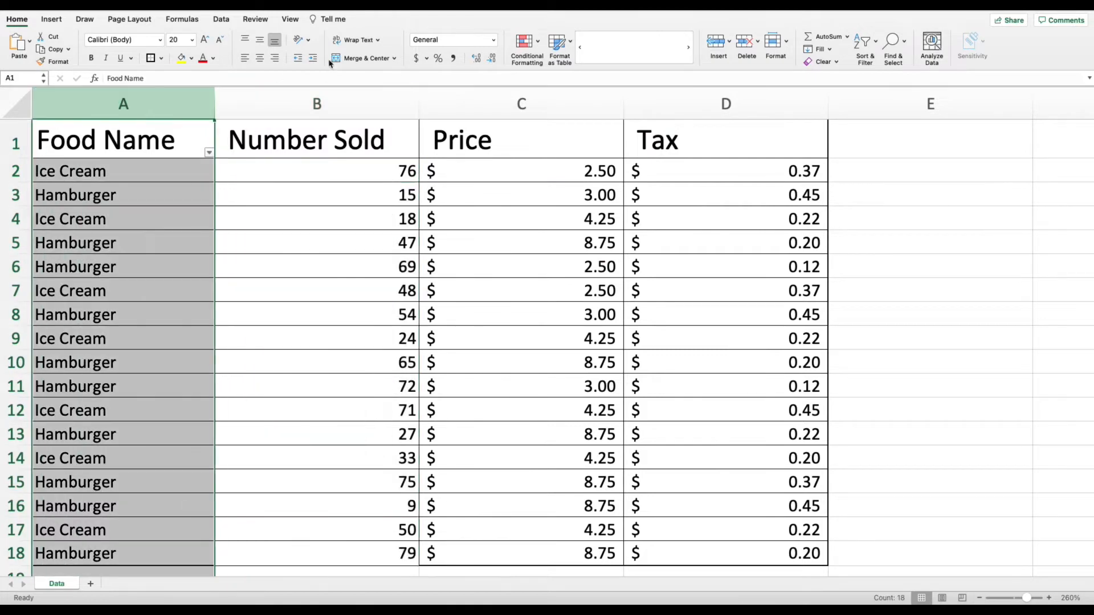
left_click(524, 43)
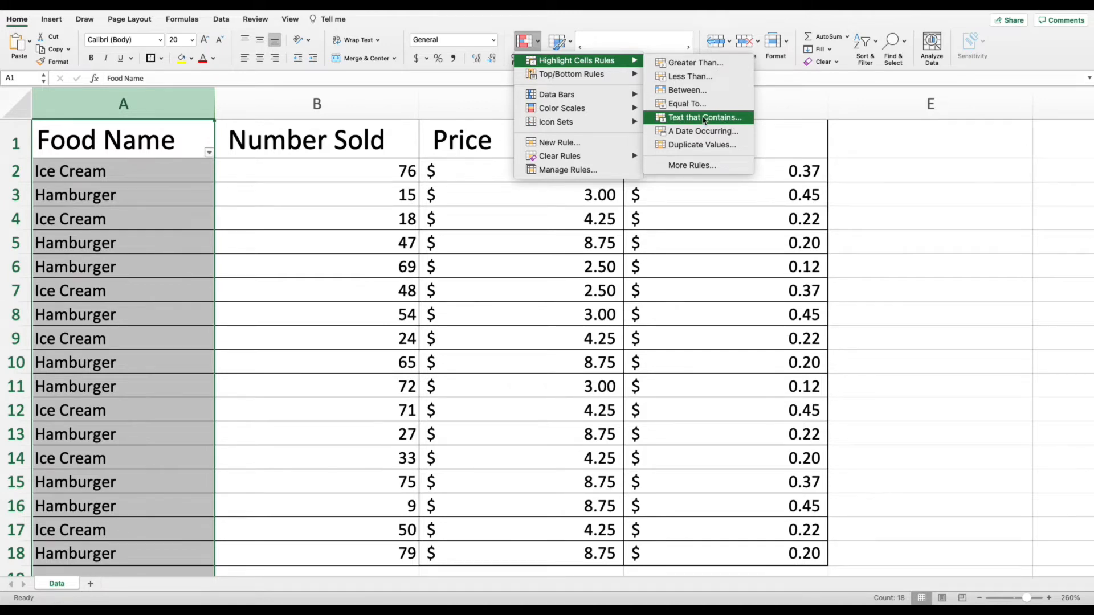
left_click(705, 118)
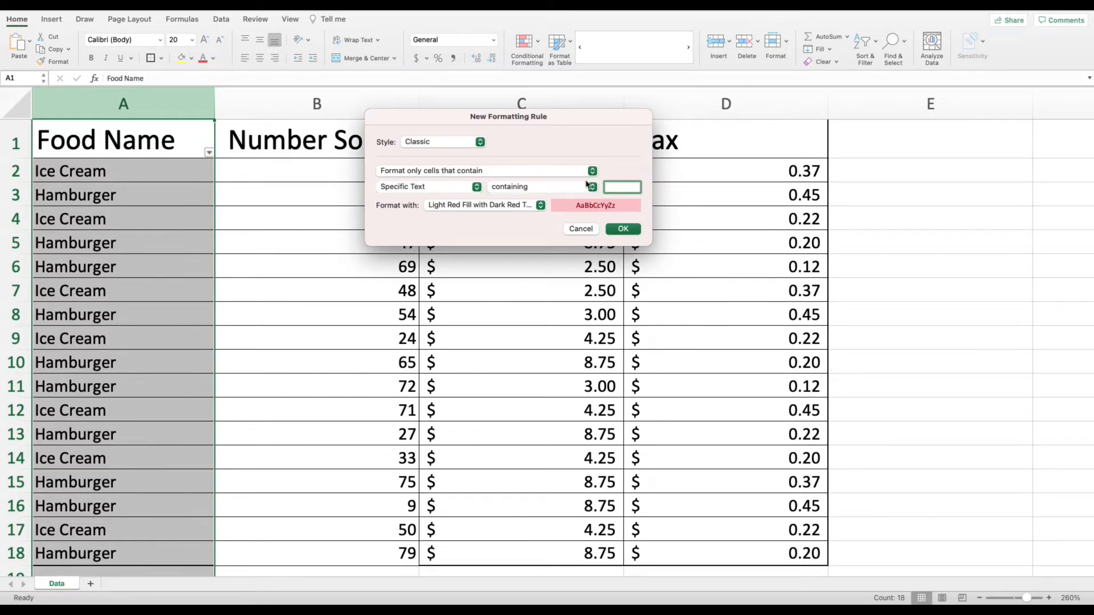
type("Ice Cream")
left_click(636, 234)
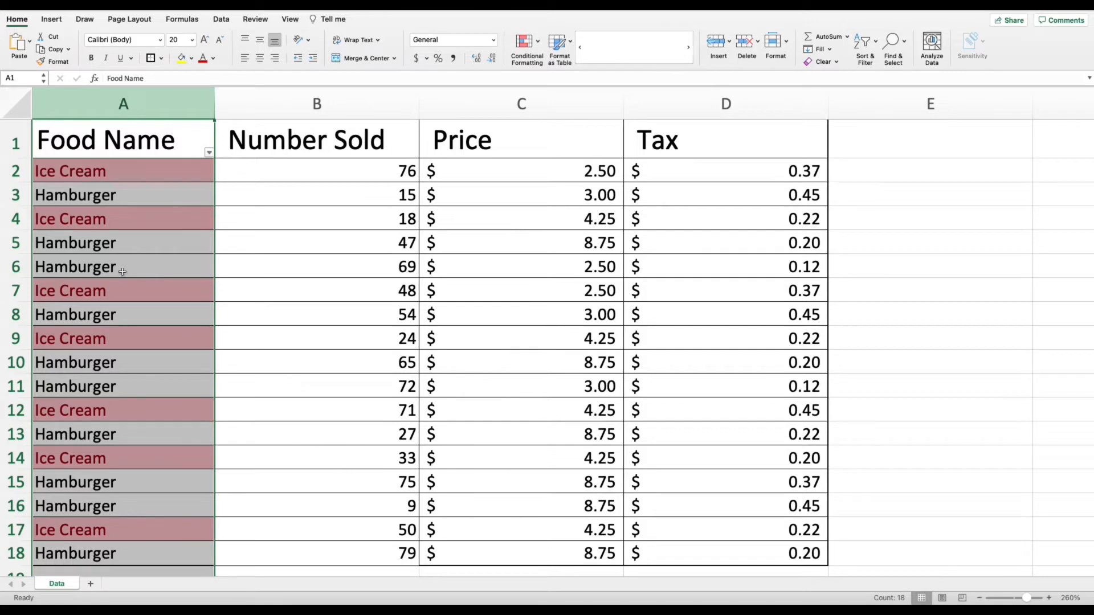
left_click(274, 285)
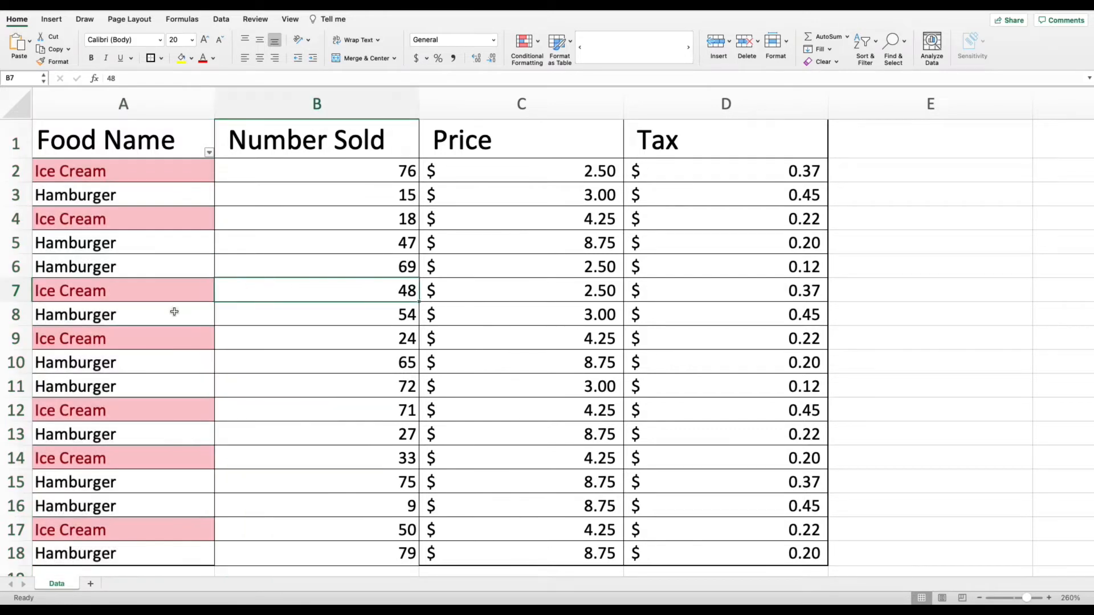
Review the highlighted food entries by selecting A2:A18 and the entire Food Name column.
scroll(170, 319, "down", 5)
scroll(171, 360, "up", 5)
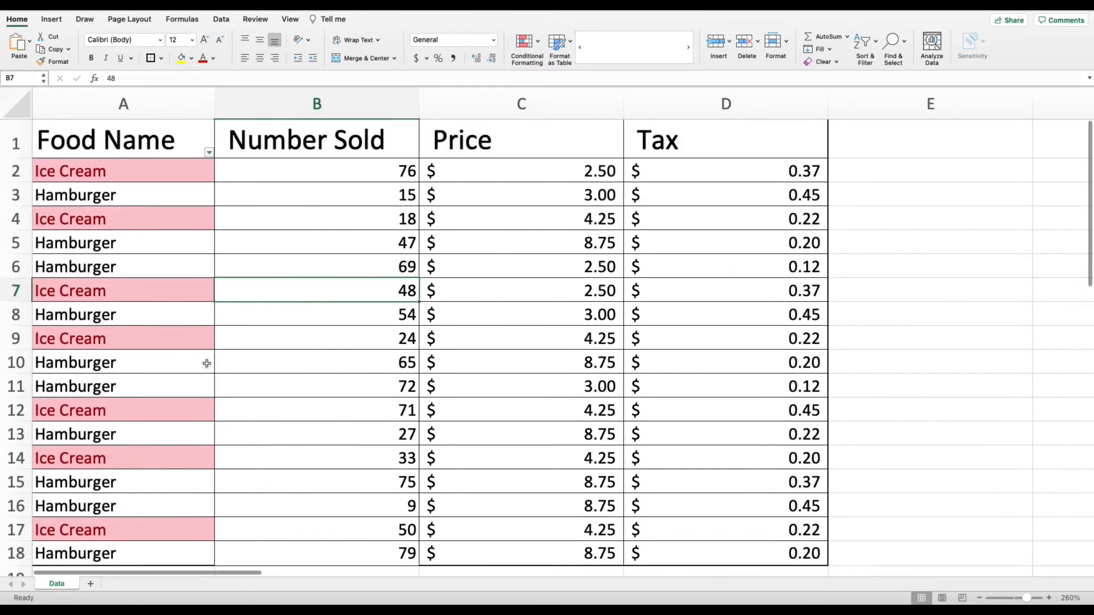
left_click_drag(165, 171, 145, 544)
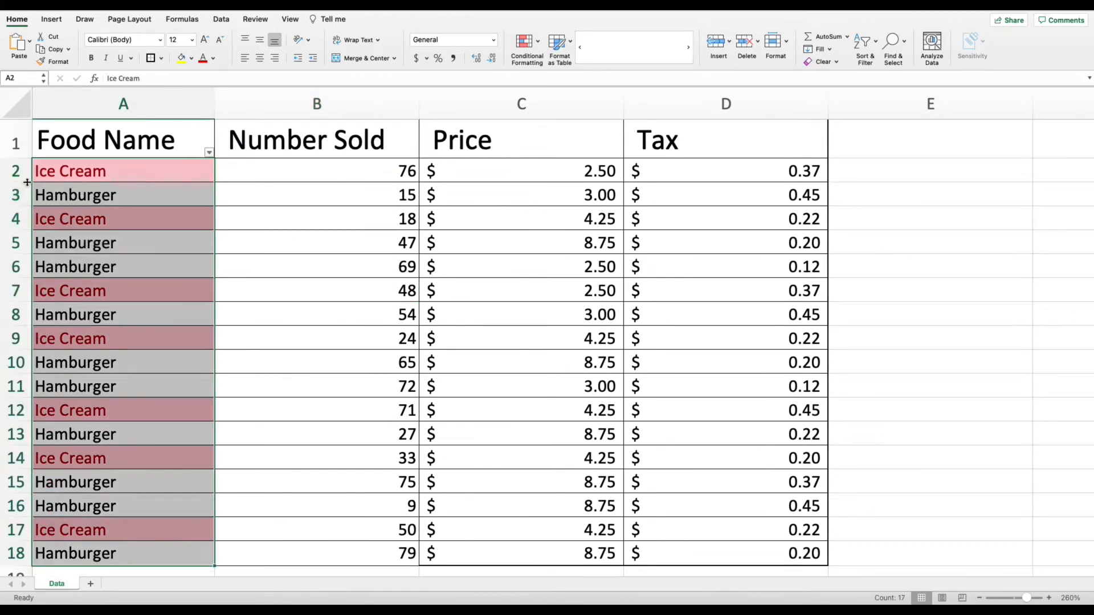
left_click(146, 106)
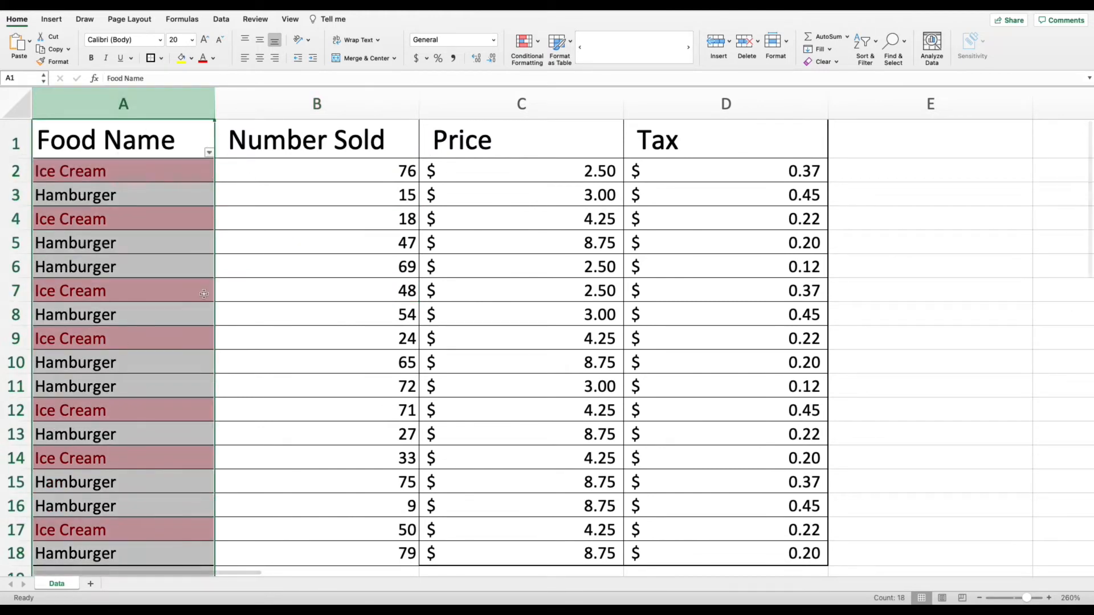
Add Hamburger in A19 and Ice Cream in A20 below the table to test the text rule.
scroll(210, 322, "down", 10)
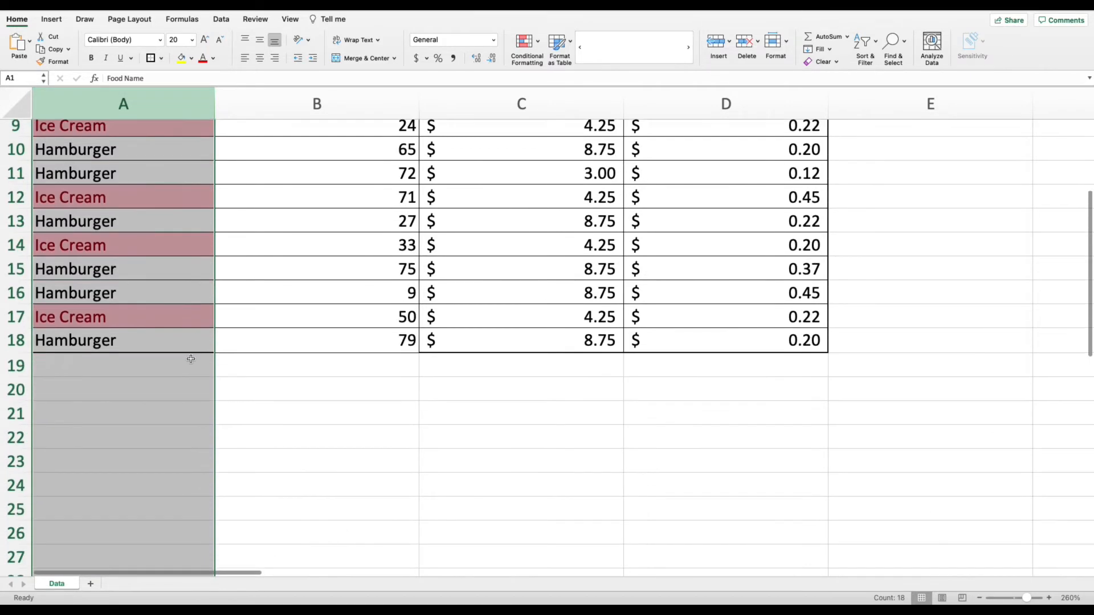
left_click(135, 331)
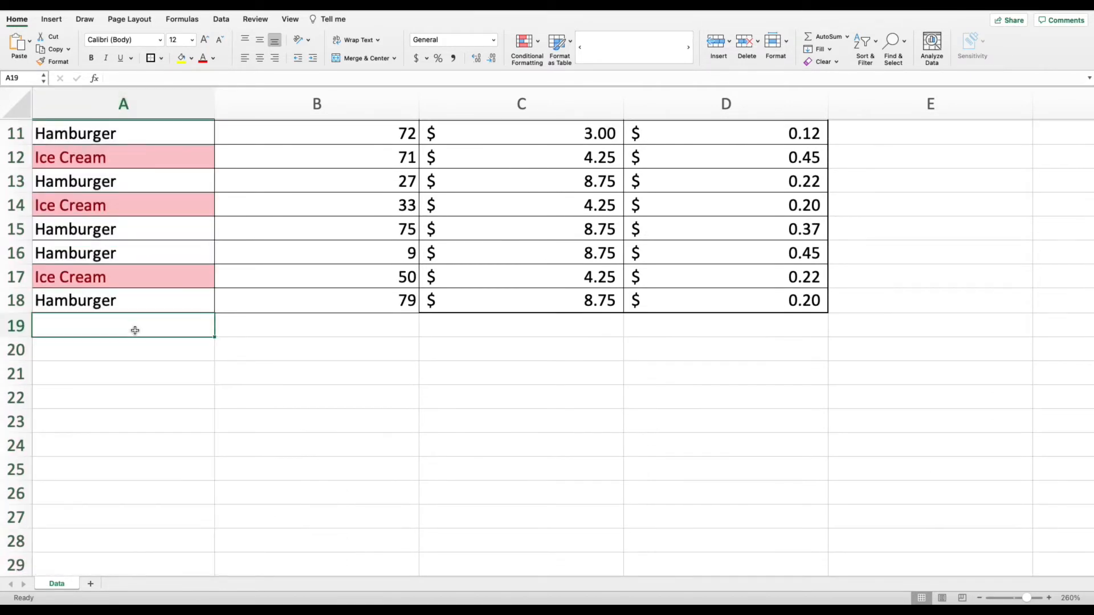
type("Hamburg")
key("Return")
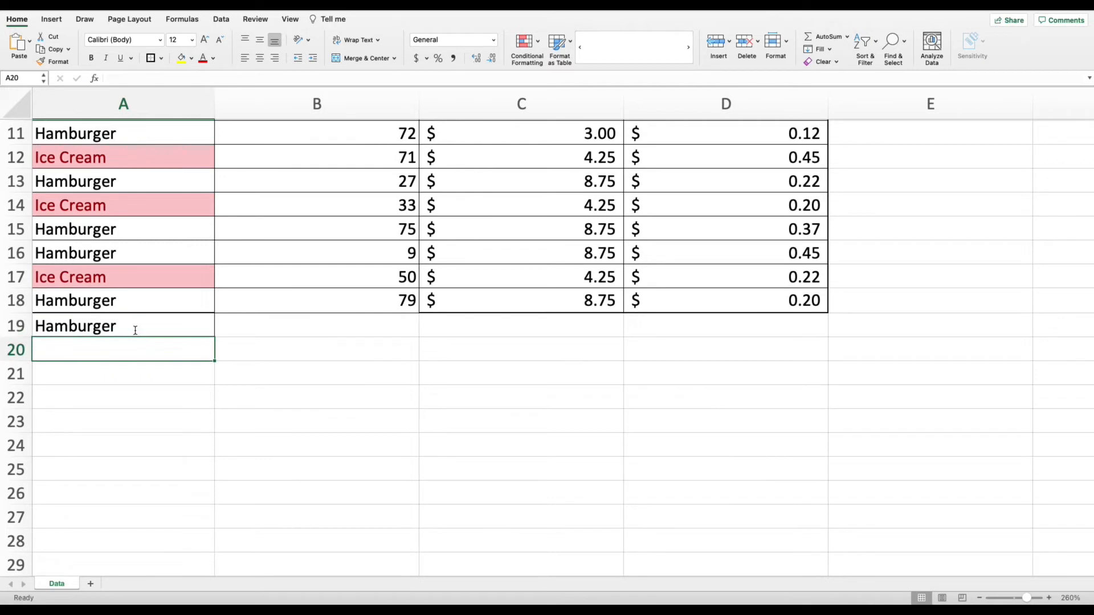
type("Ice")
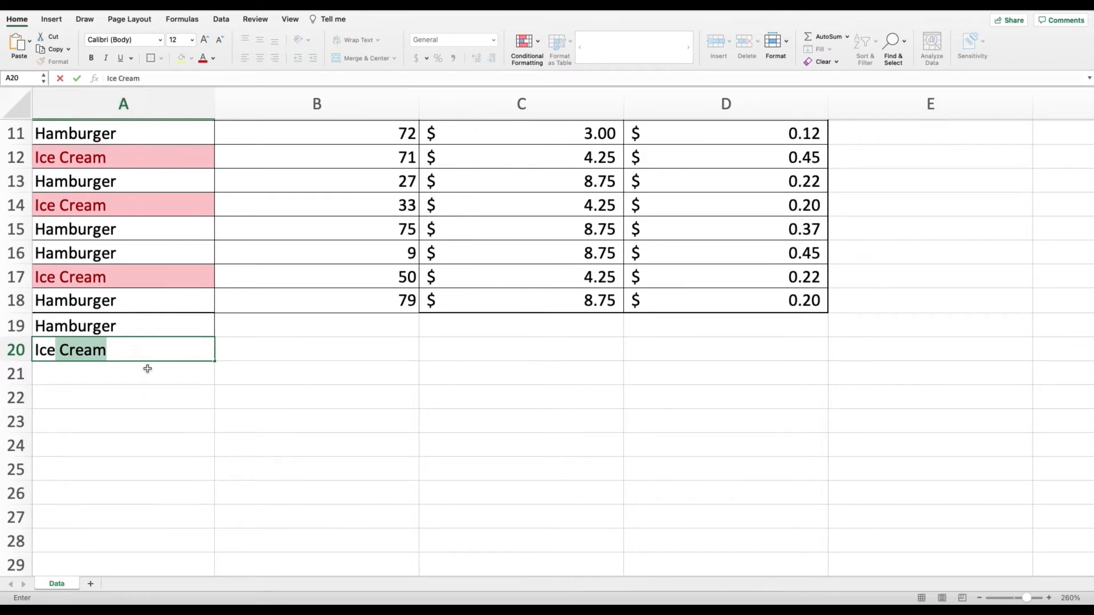
key("Return")
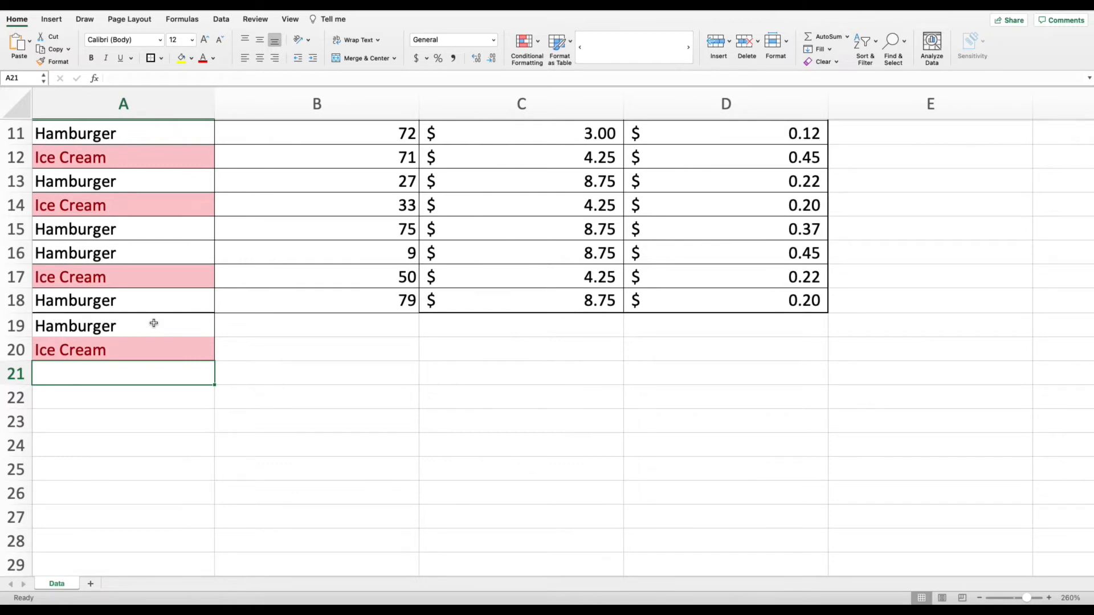
Delete the test entries in A19:A20 and clear the Ice Cream highlighting rule from the Food Name column.
left_click_drag(154, 323, 151, 352)
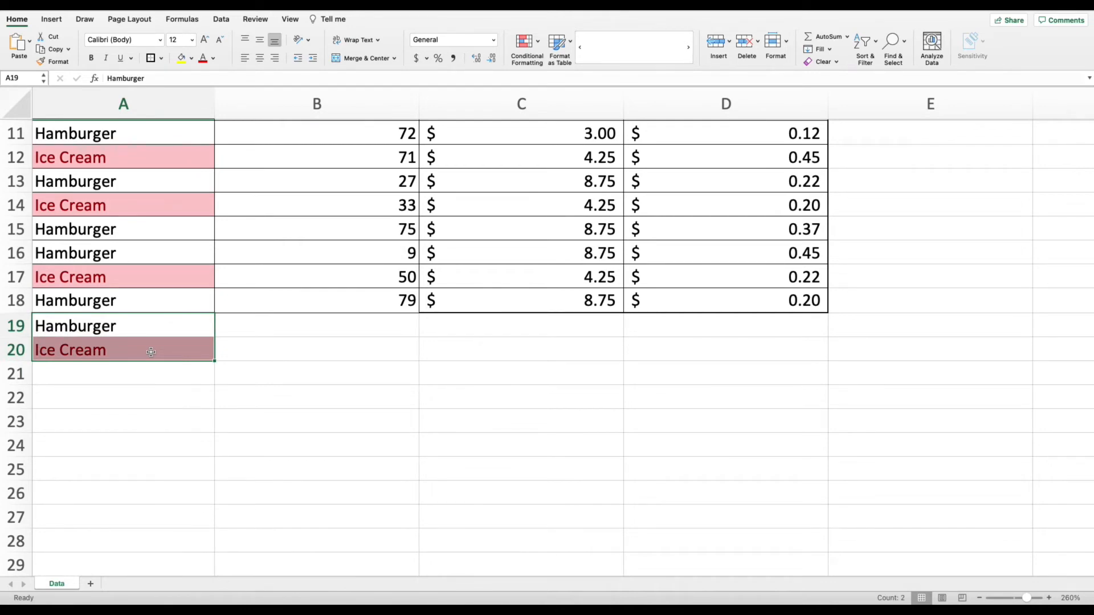
key("Delete")
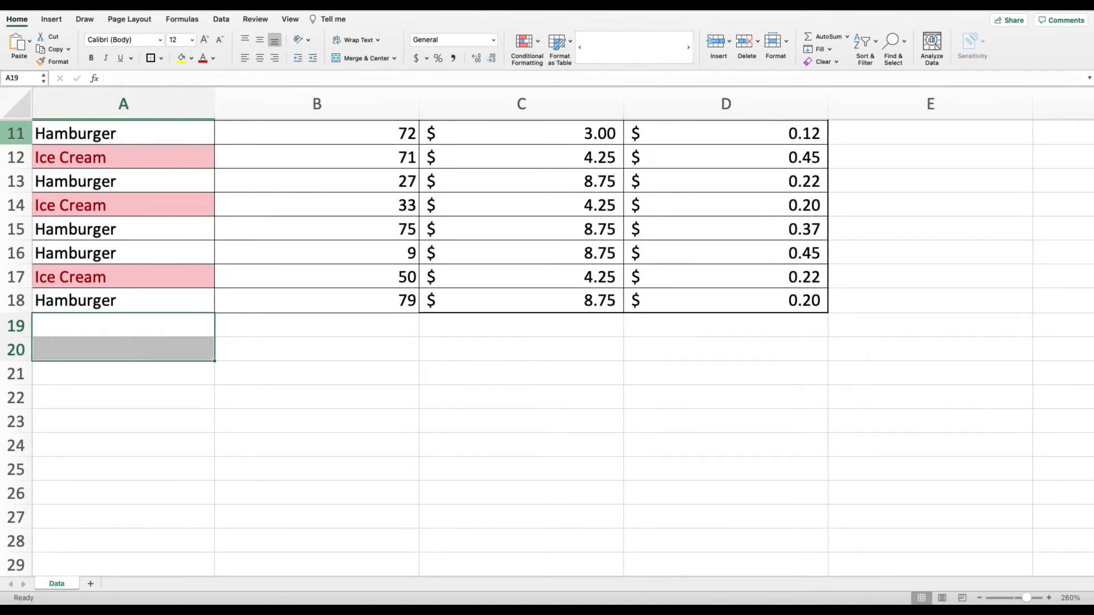
scroll(135, 219, "up", 3)
scroll(135, 220, "up", 5)
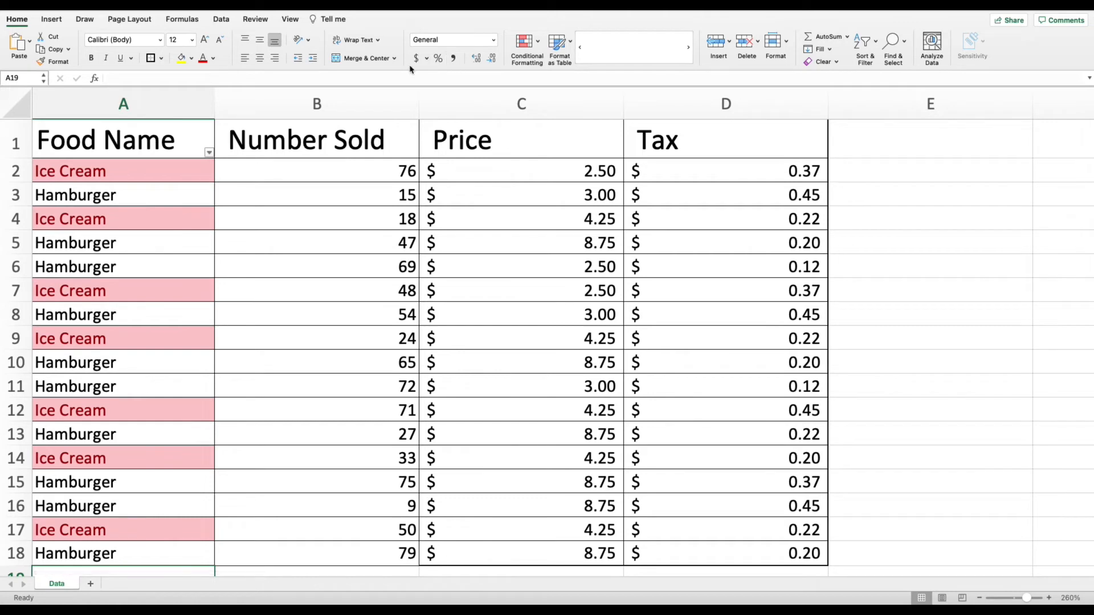
left_click(539, 43)
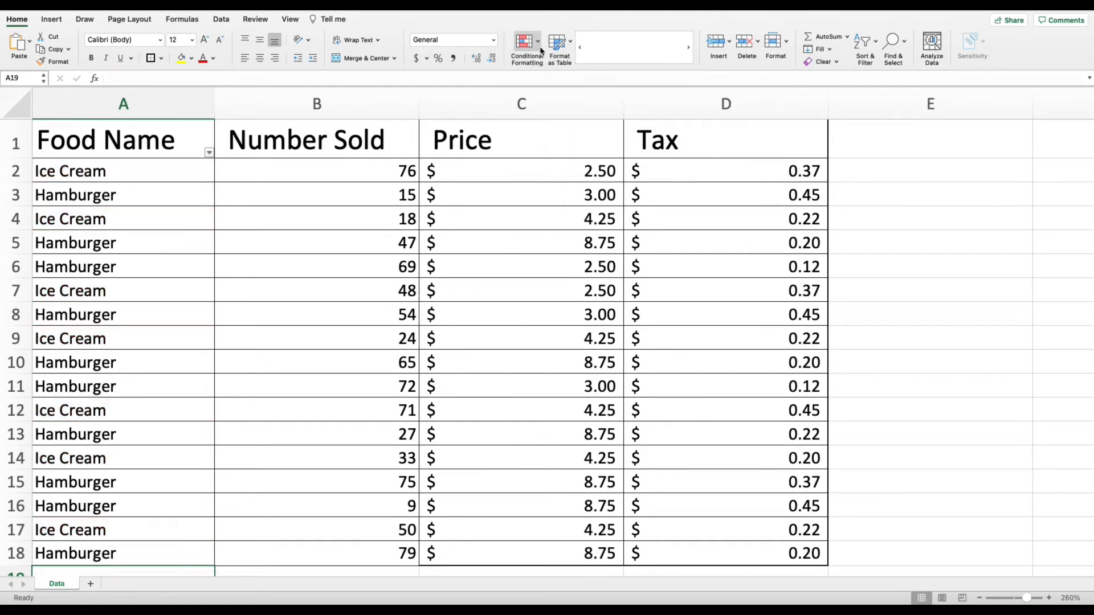
Apply a Top 10 Items rule to the whole Number Sold column with Light Red Fill with Dark Red Text.
left_click(539, 43)
mouse_move(572, 73)
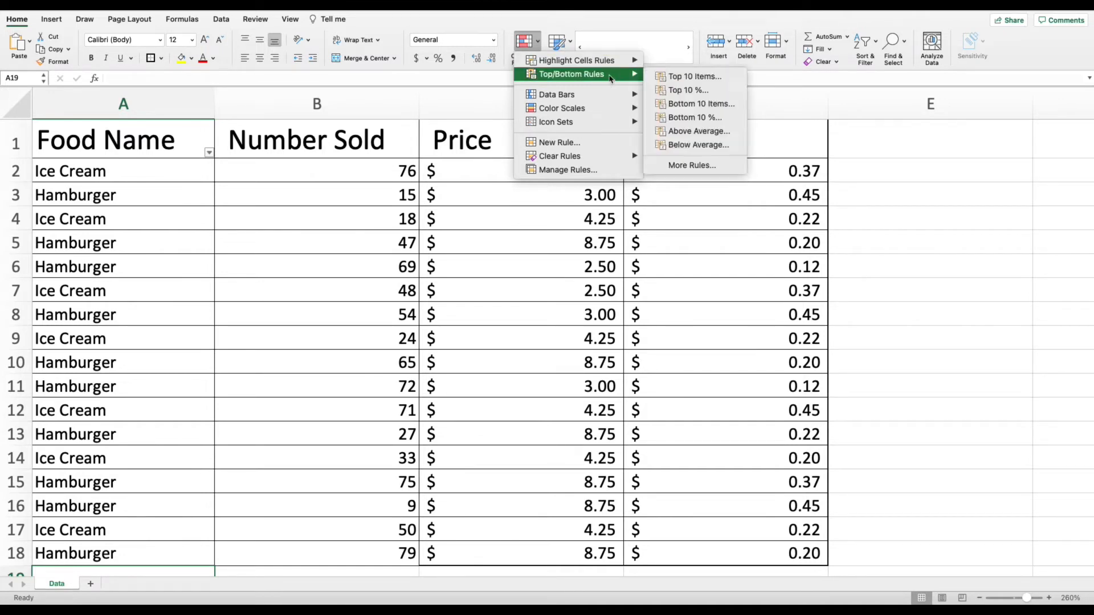
left_click(455, 190)
left_click(404, 191)
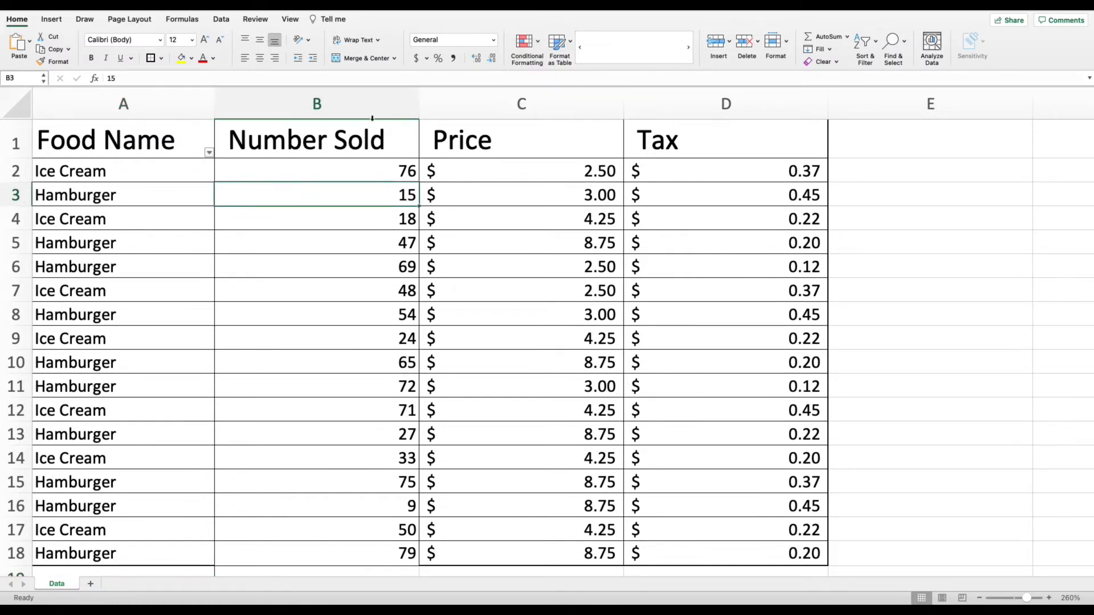
left_click(372, 110)
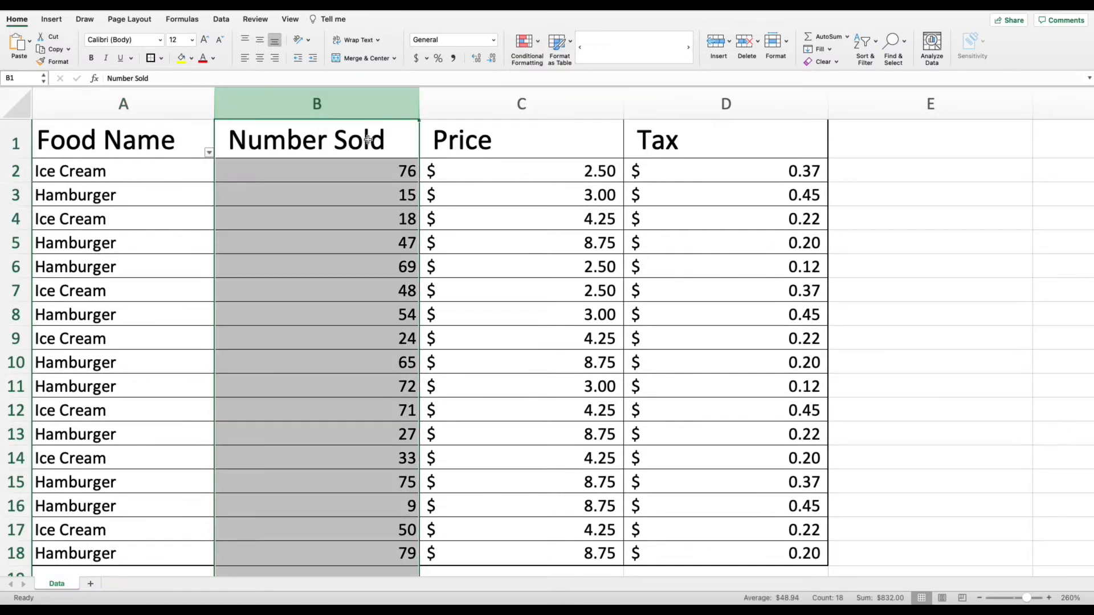
left_click(534, 50)
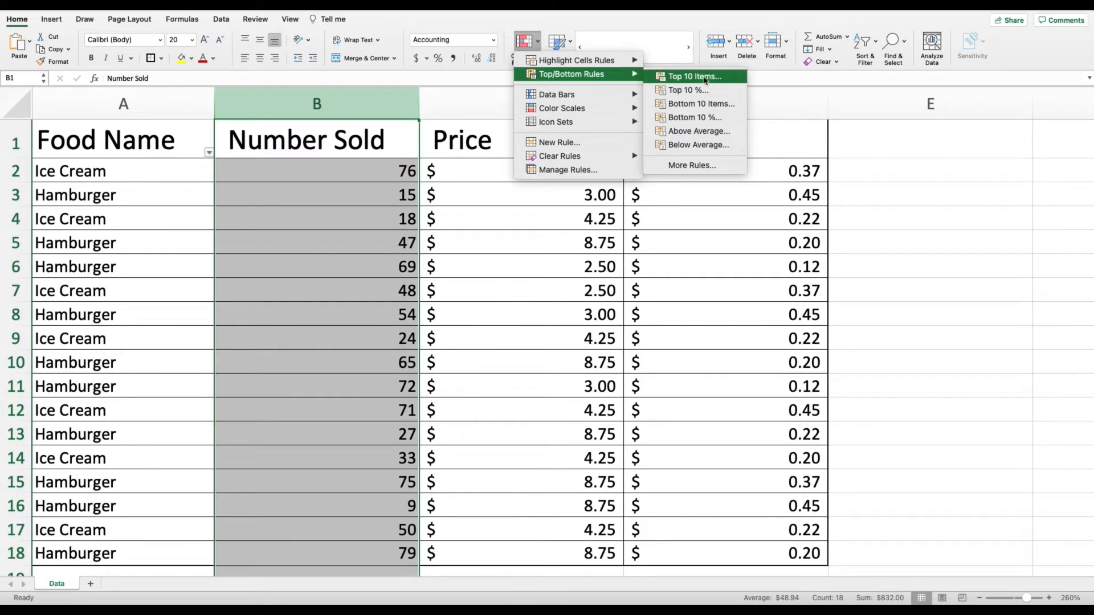
left_click(706, 77)
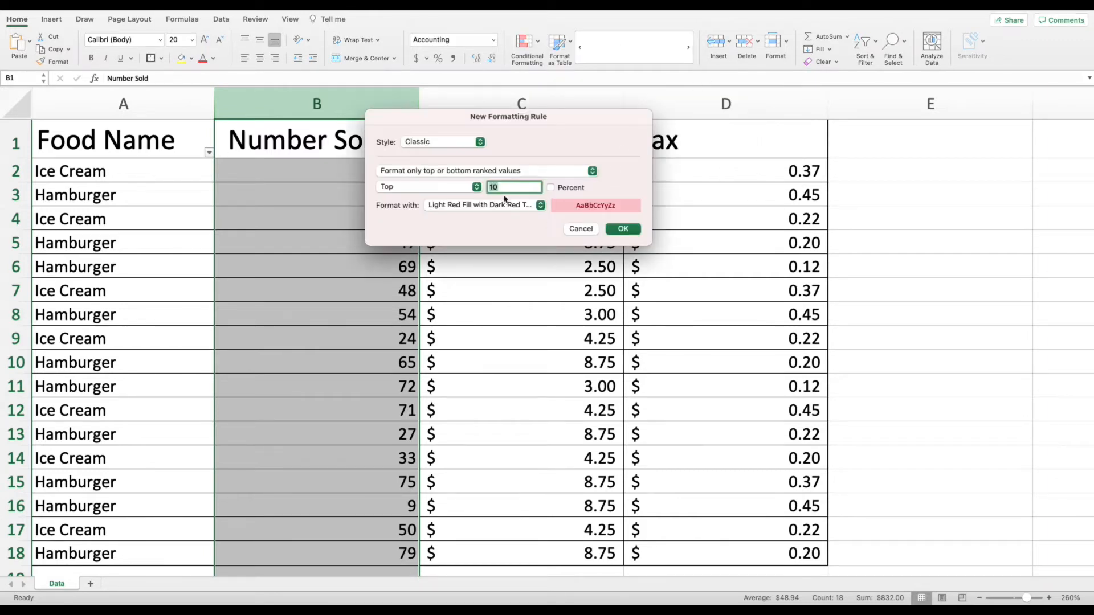
left_click(620, 231)
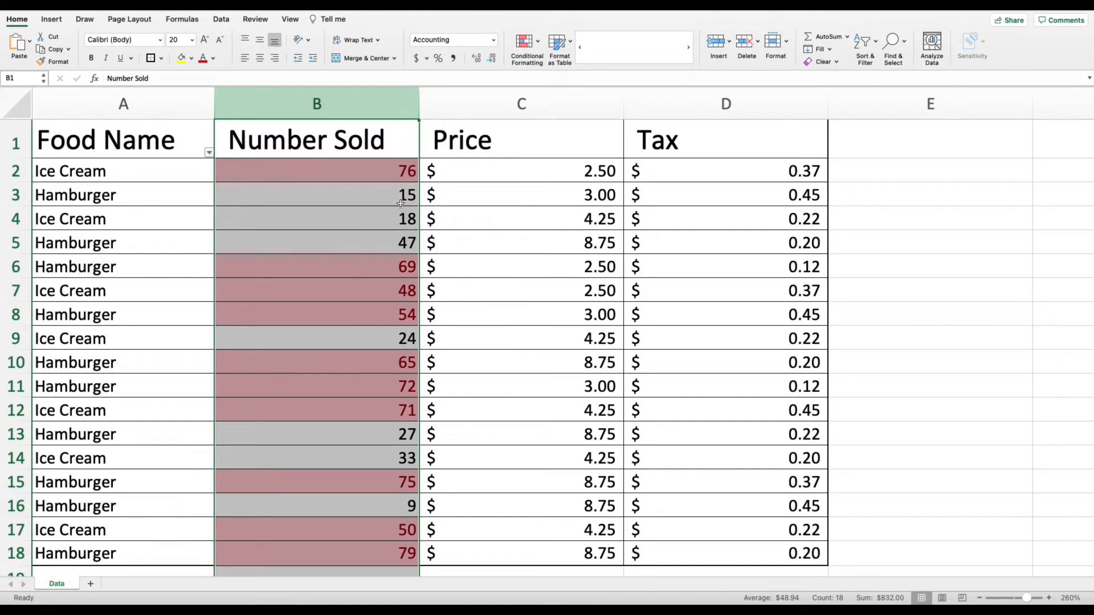
Start a Bottom 10 Items rule on the Number Sold column and set its item count to 5.
left_click(525, 43)
mouse_move(572, 74)
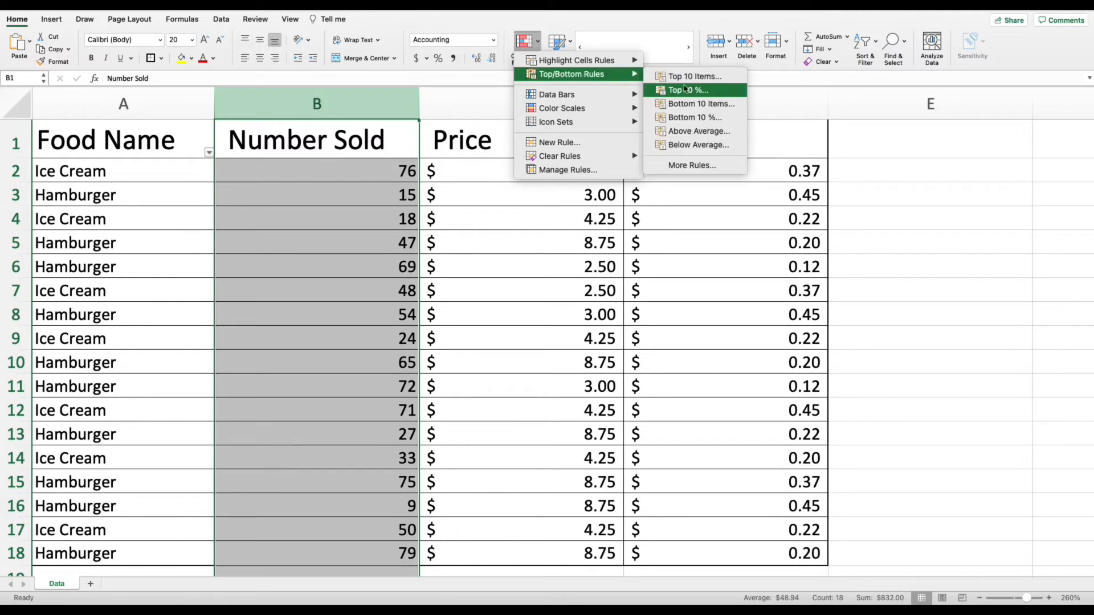
left_click(696, 105)
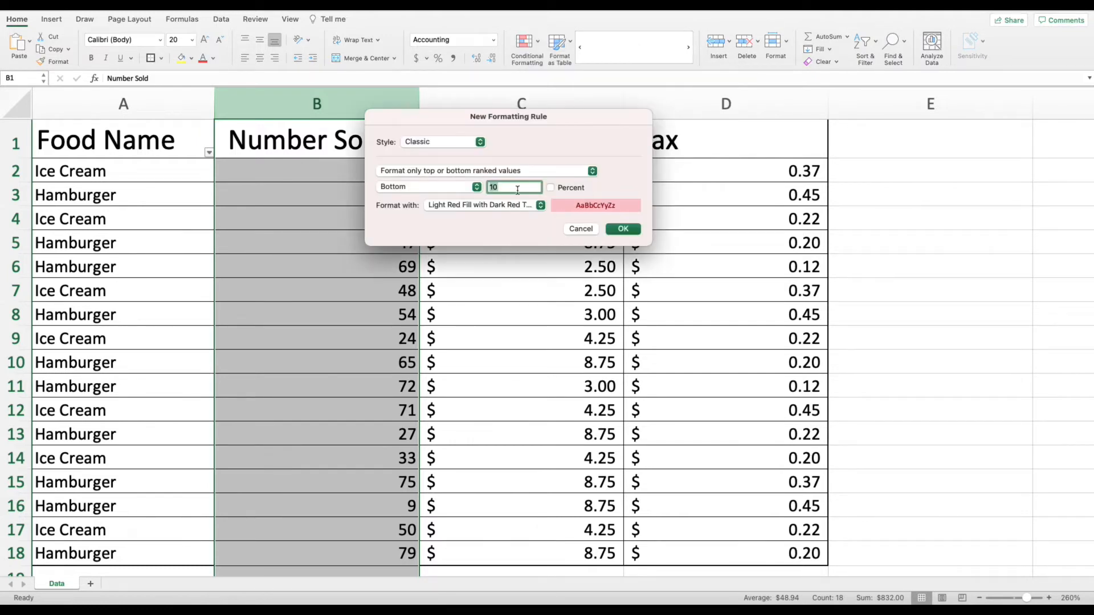
left_click(500, 187)
key("BackSpace")
key("BackSpace")
type("5")
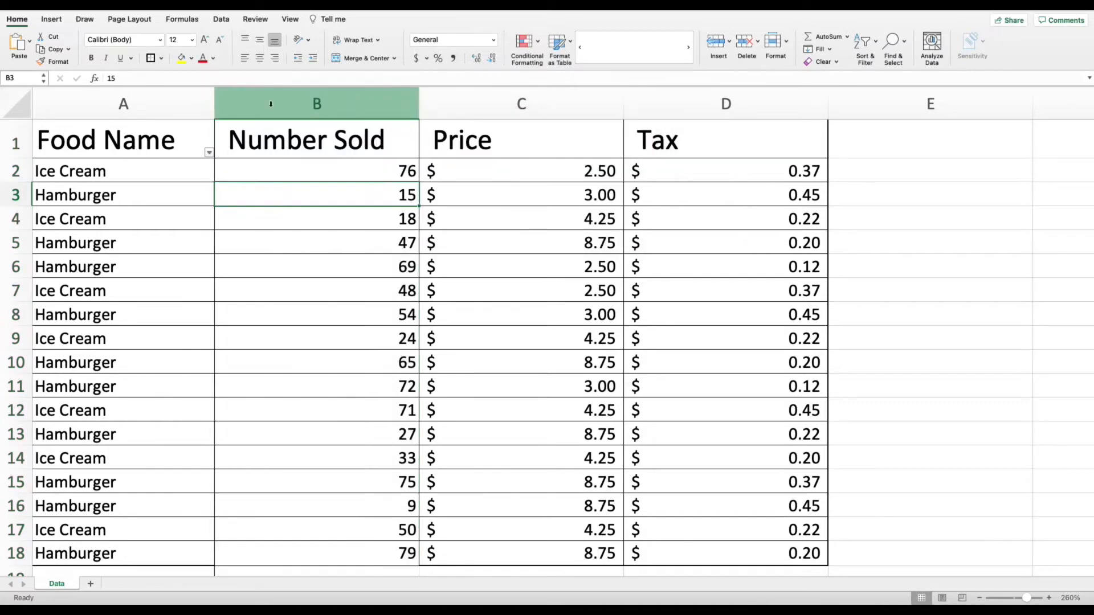
Apply blue gradient-fill data bars to the whole Number Sold column.
left_click(354, 109)
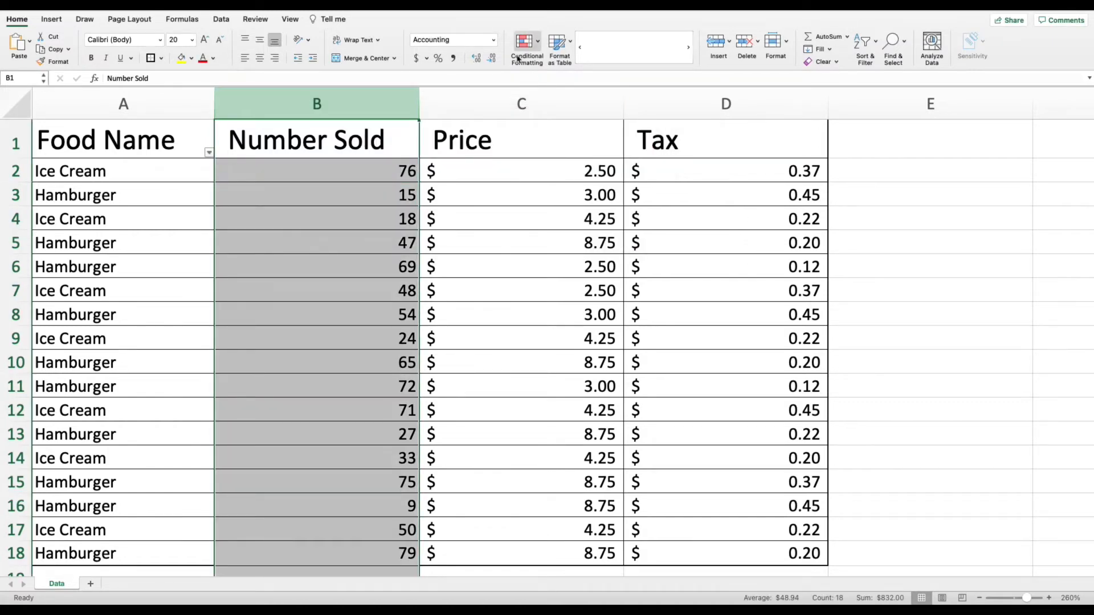
left_click(538, 43)
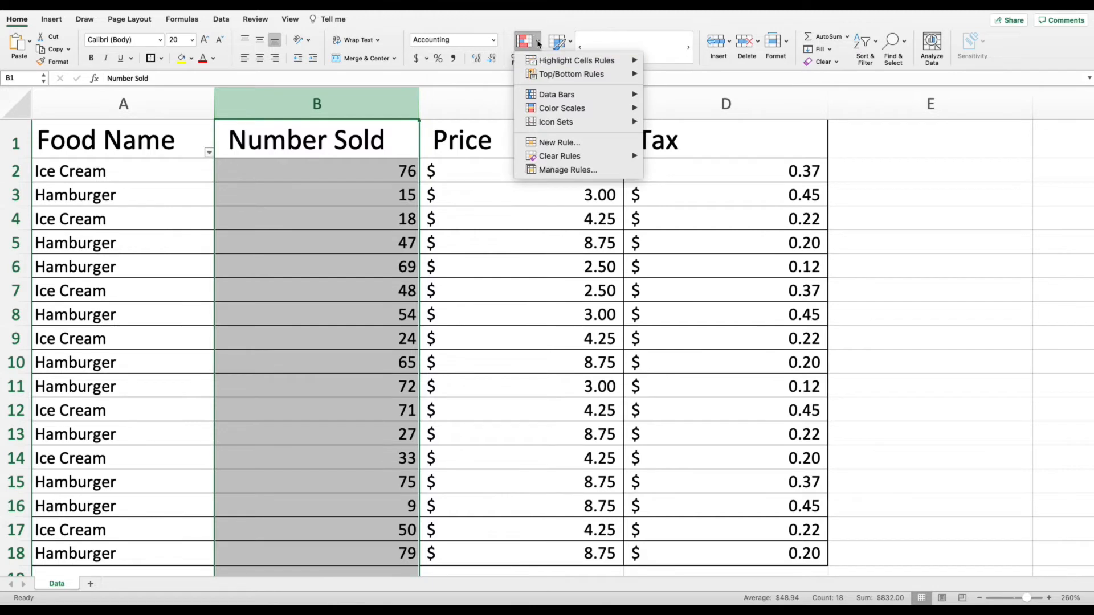
left_click(536, 48)
left_click(536, 48)
mouse_move(560, 65)
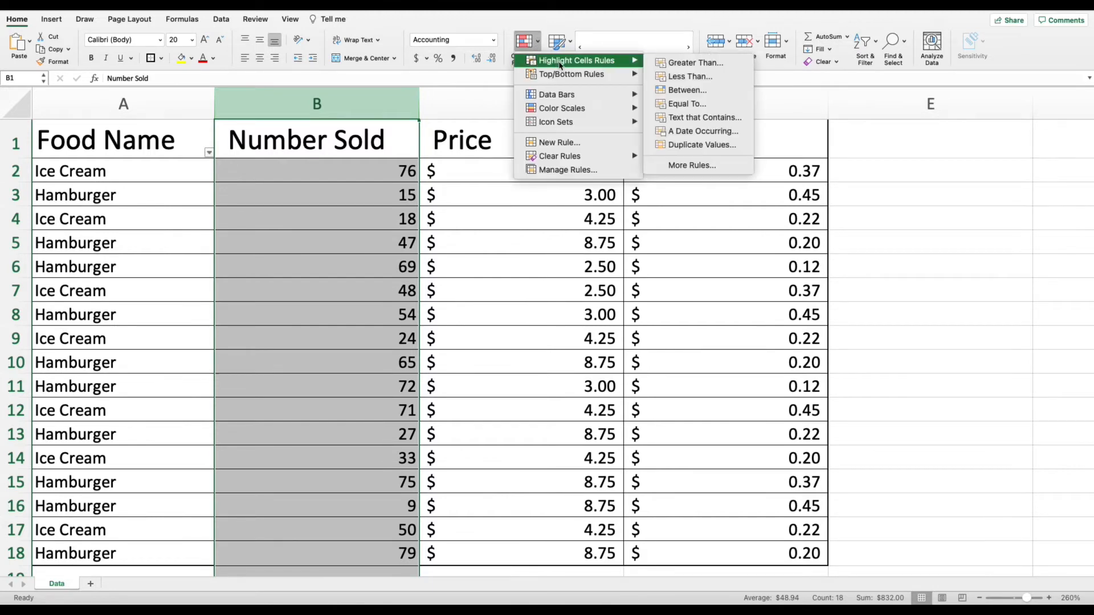
mouse_move(601, 78)
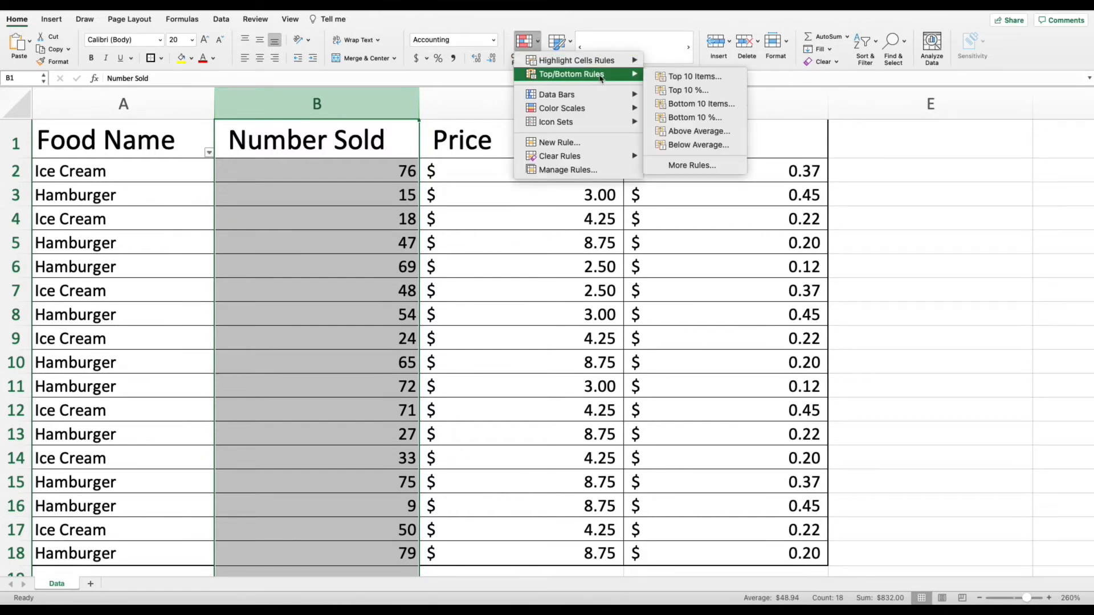
mouse_move(597, 101)
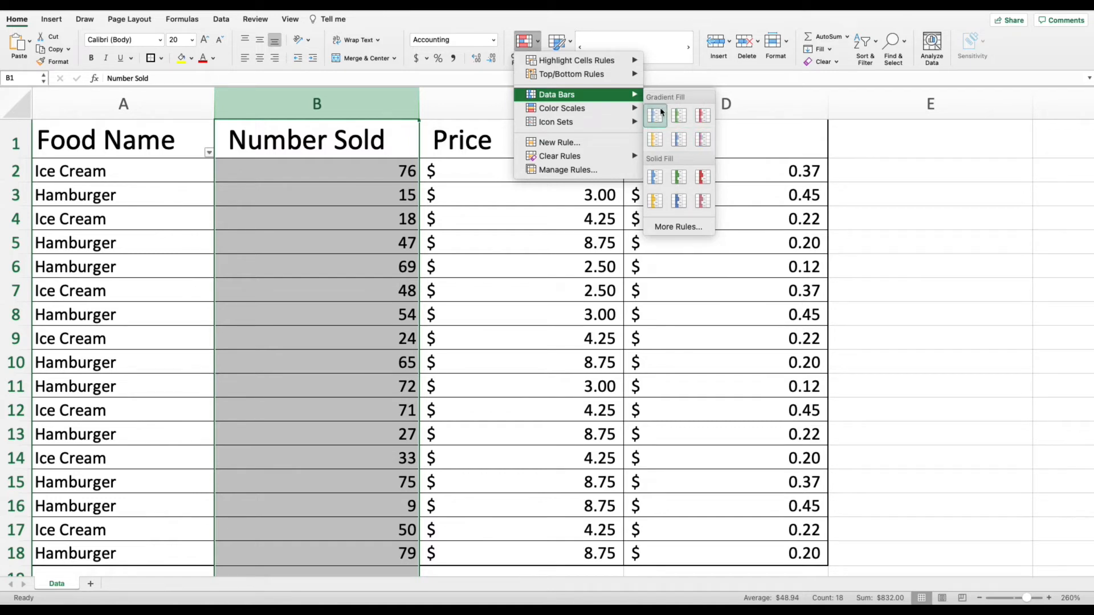
left_click(661, 120)
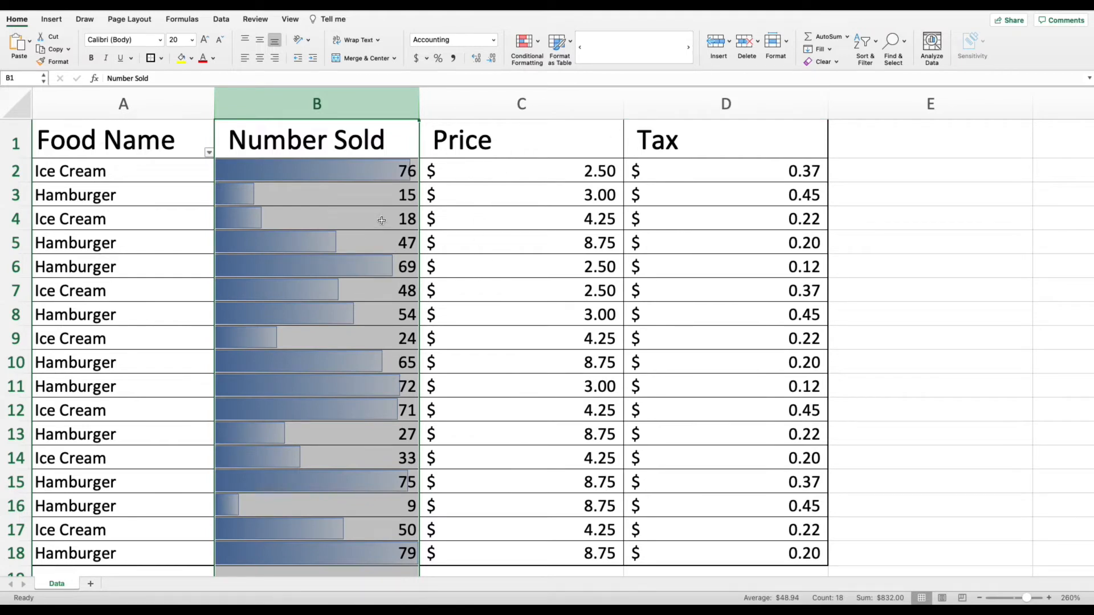
Change the data bars on B2:B18 to the green gradient fill.
left_click(307, 184)
left_click_drag(336, 169, 335, 550)
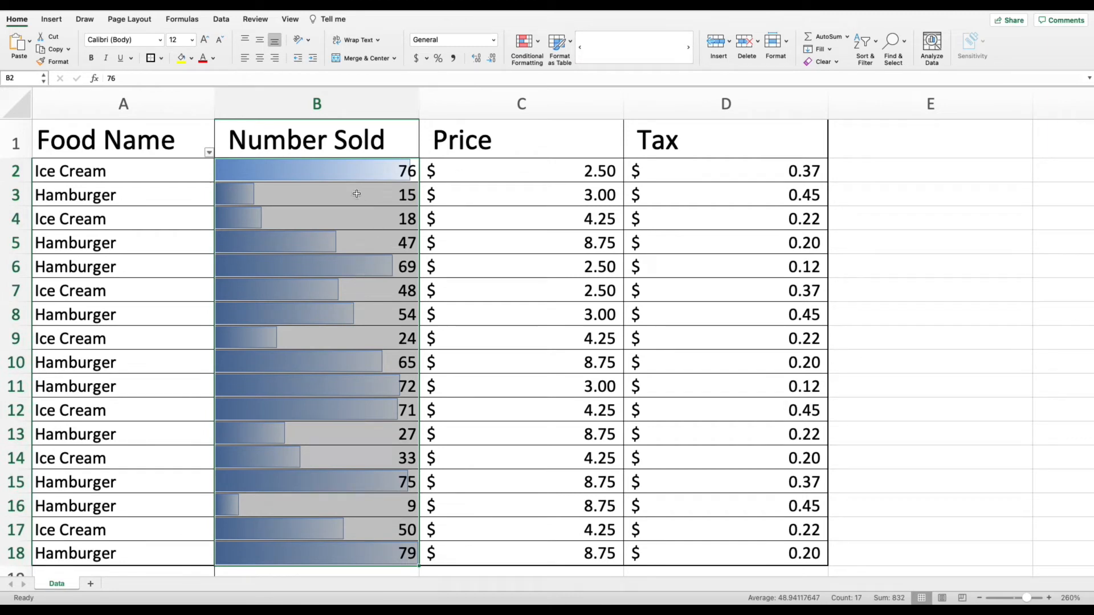
left_click(525, 43)
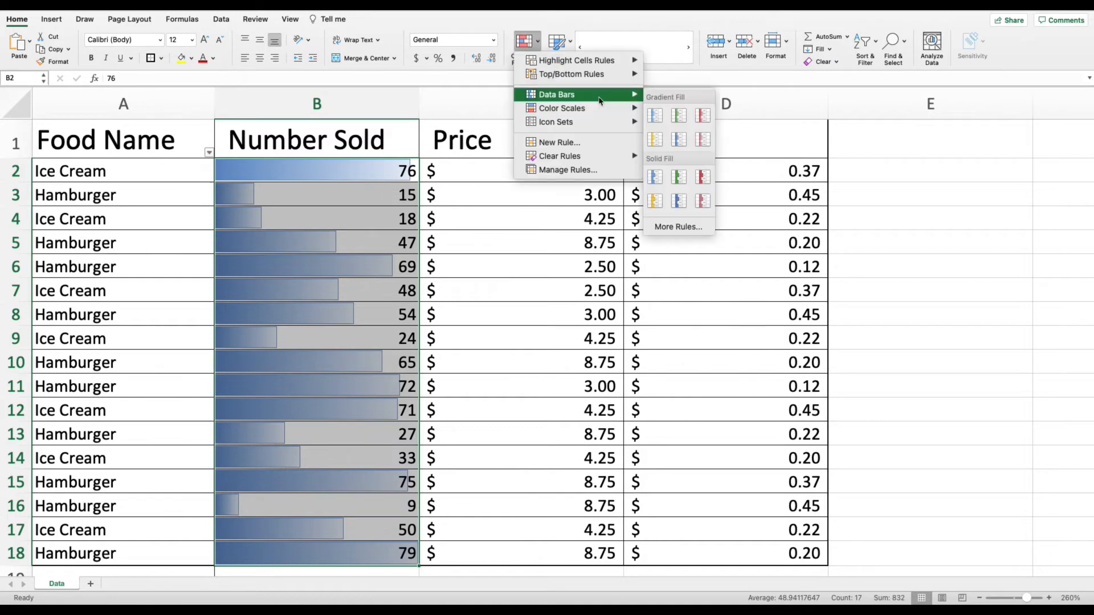
left_click(677, 114)
Switch the data bars on B2:B18 to the green solid fill and check cells B3 and B18.
left_click(540, 48)
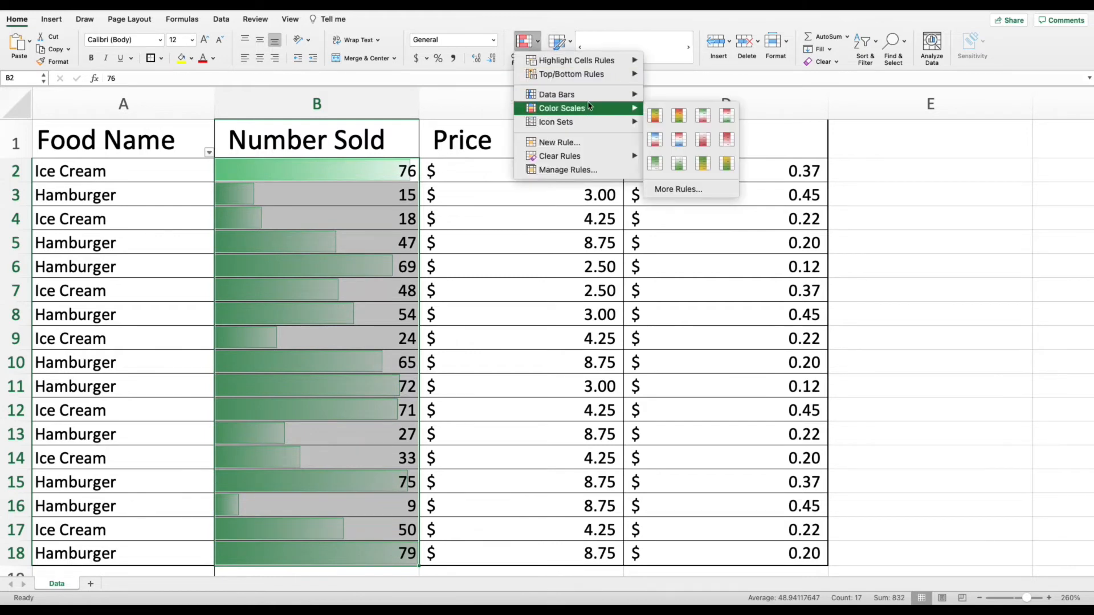
mouse_move(592, 96)
left_click(679, 178)
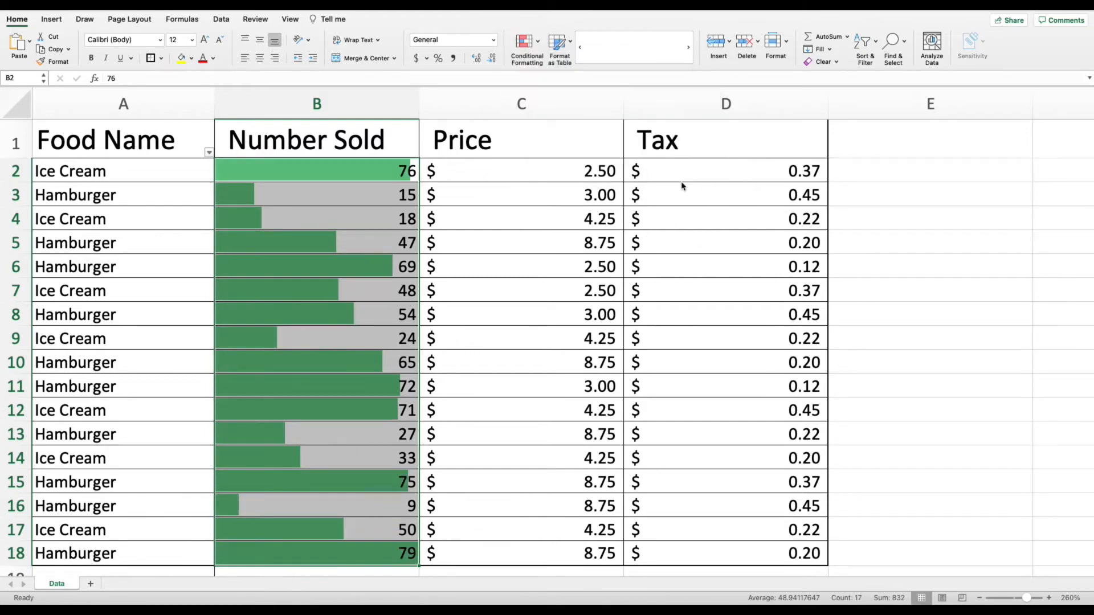
left_click(253, 200)
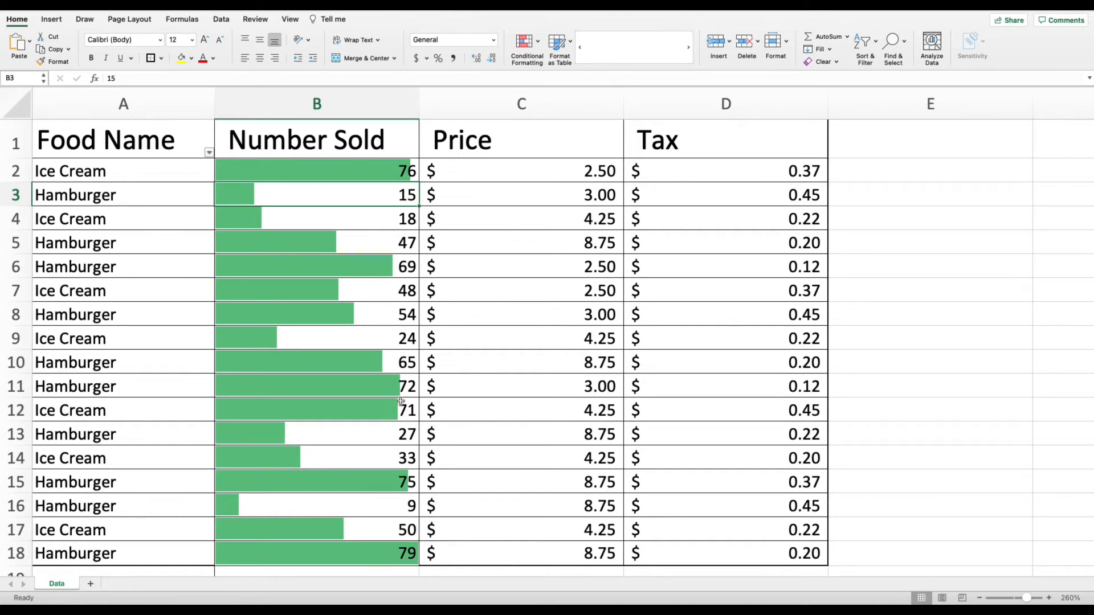
left_click(394, 552)
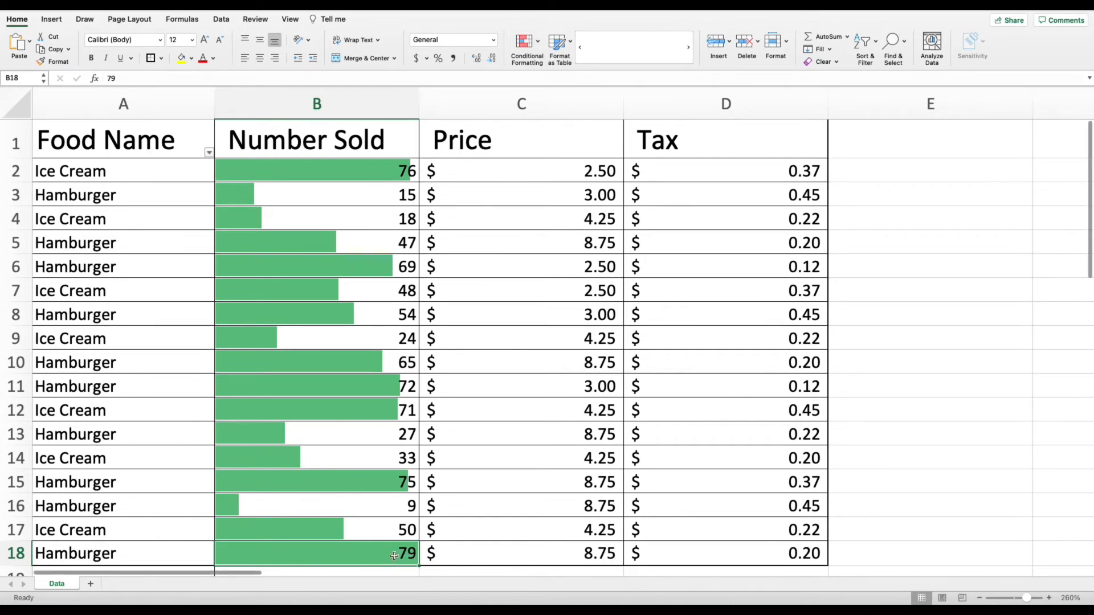
Remove the data bars from the Number Sold column and apply the directional icon set with green, yellow and red arrows.
left_click(330, 111)
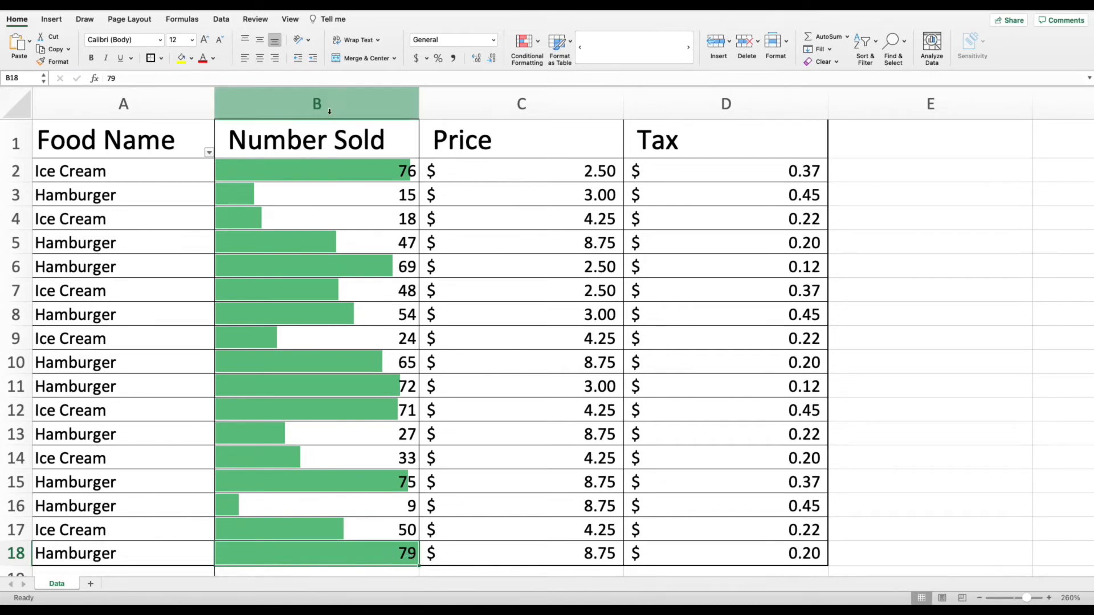
left_click(330, 111)
left_click(524, 41)
mouse_move(630, 110)
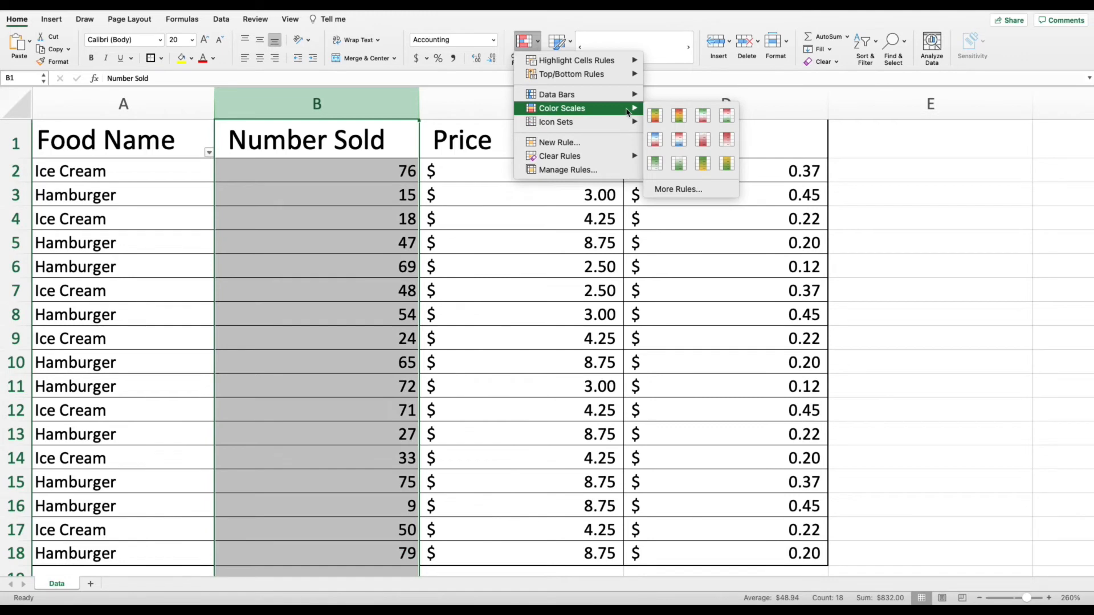
mouse_move(584, 124)
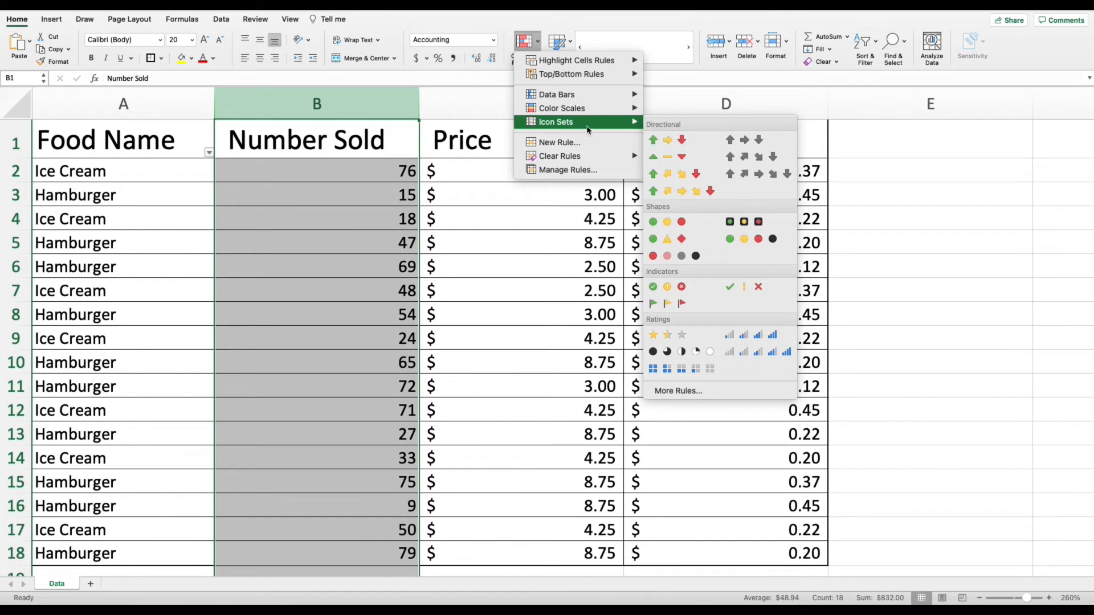
mouse_move(591, 94)
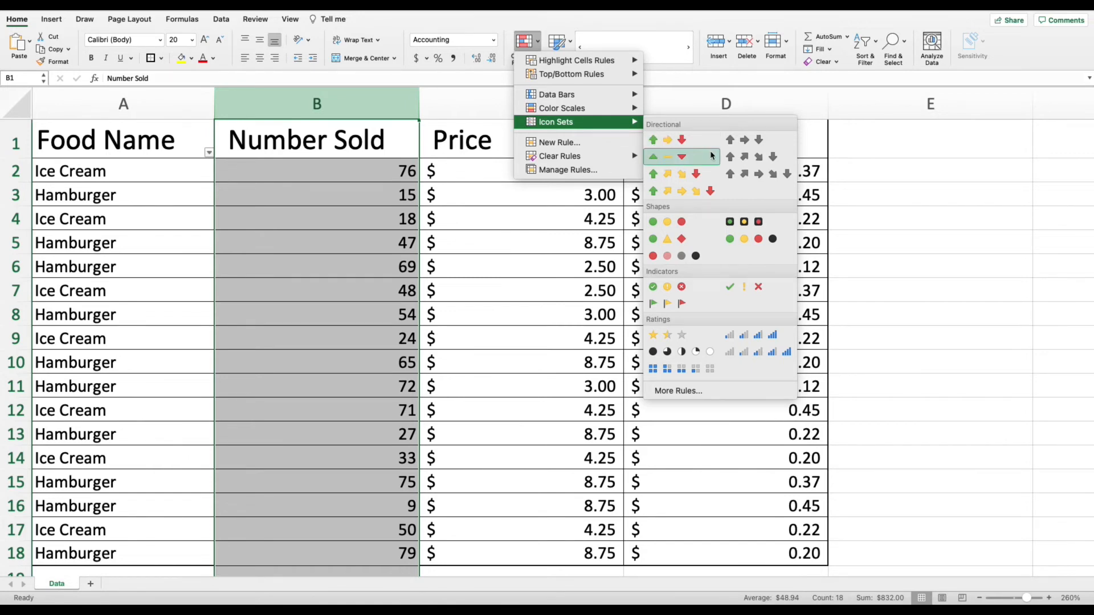
left_click(694, 146)
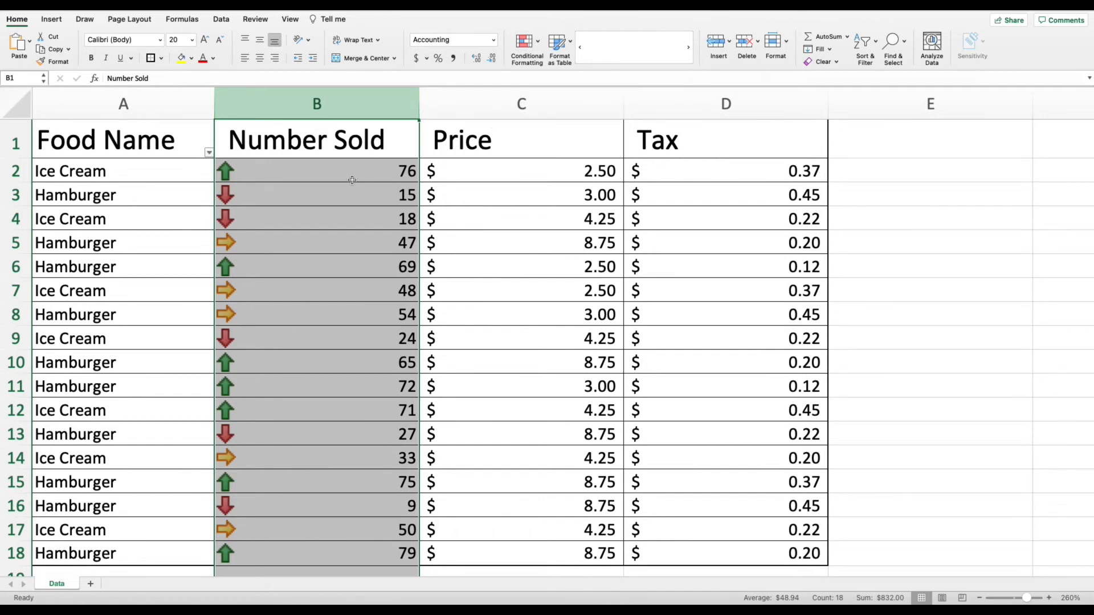
Edit the Number Sold icon set rule, choosing the green up arrow for values of at least 67 percent, and save the rule.
left_click(542, 48)
mouse_move(574, 163)
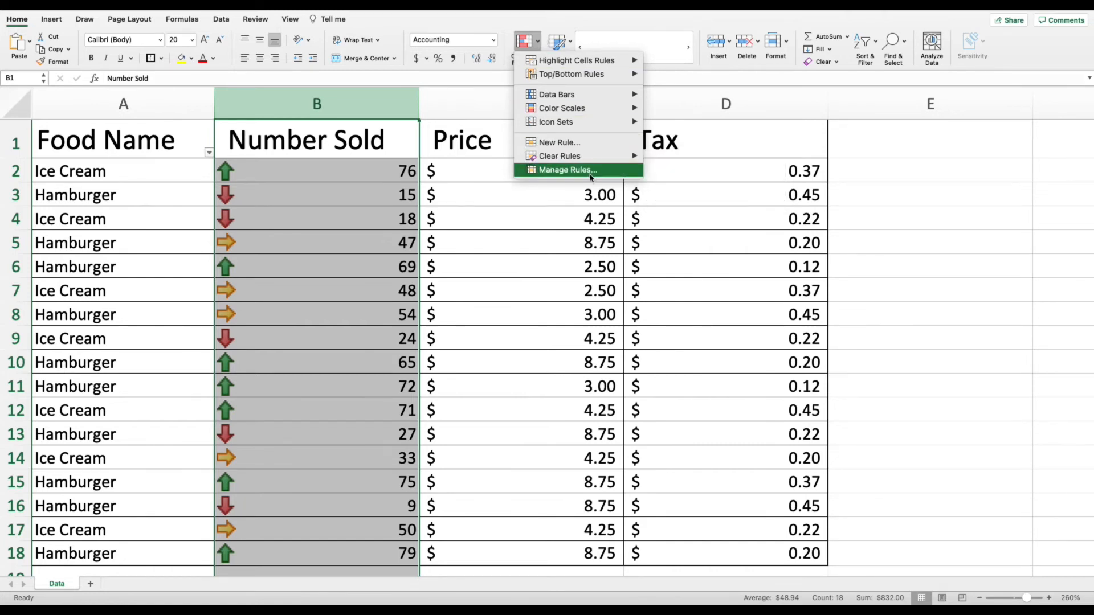
left_click(590, 171)
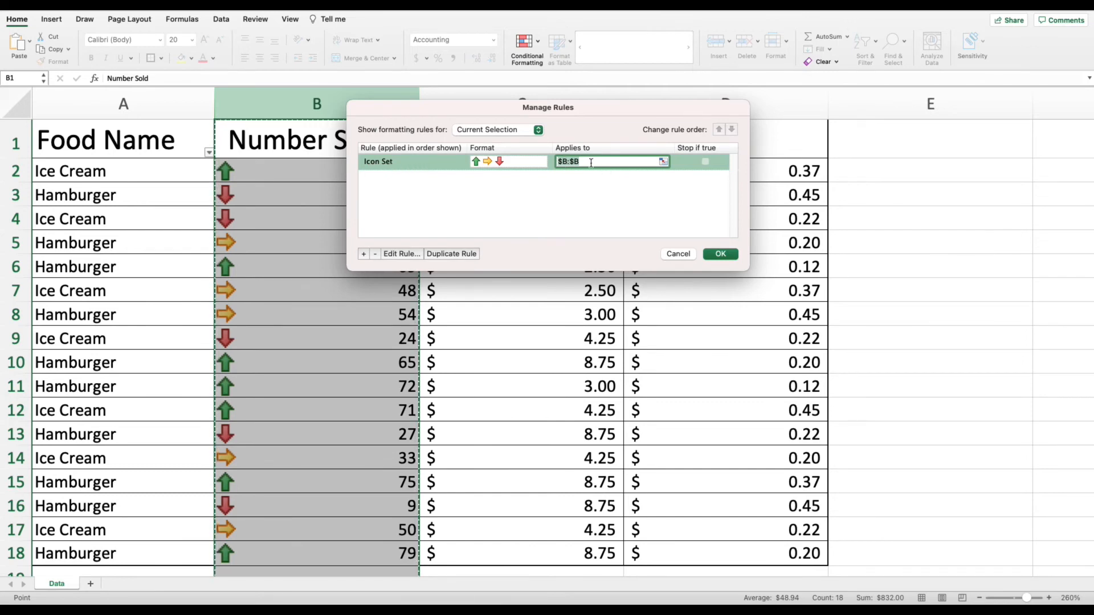
left_click(402, 254)
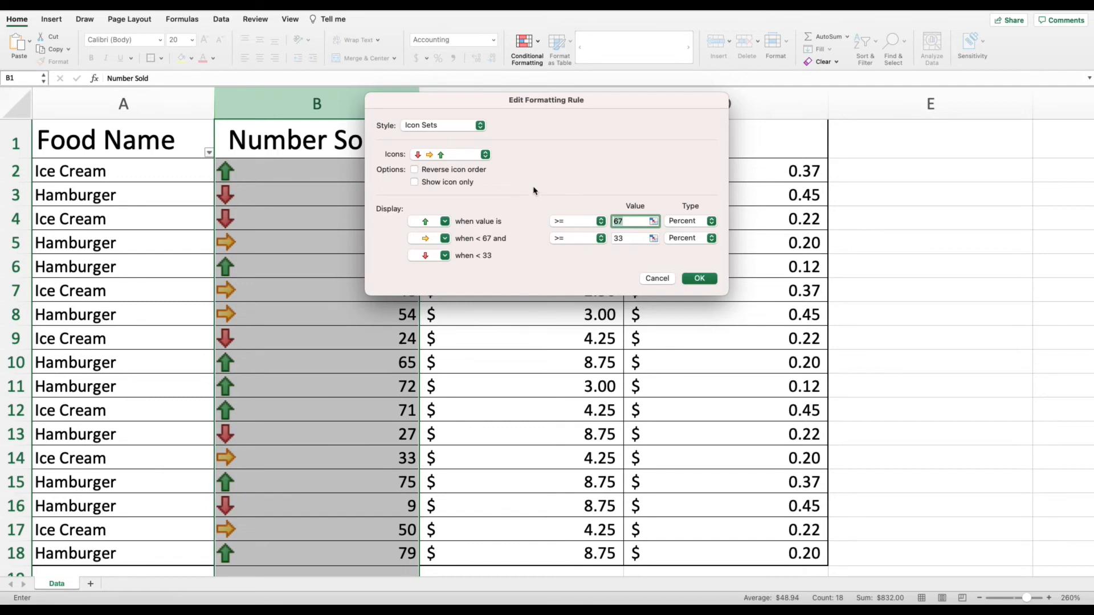
left_click(445, 221)
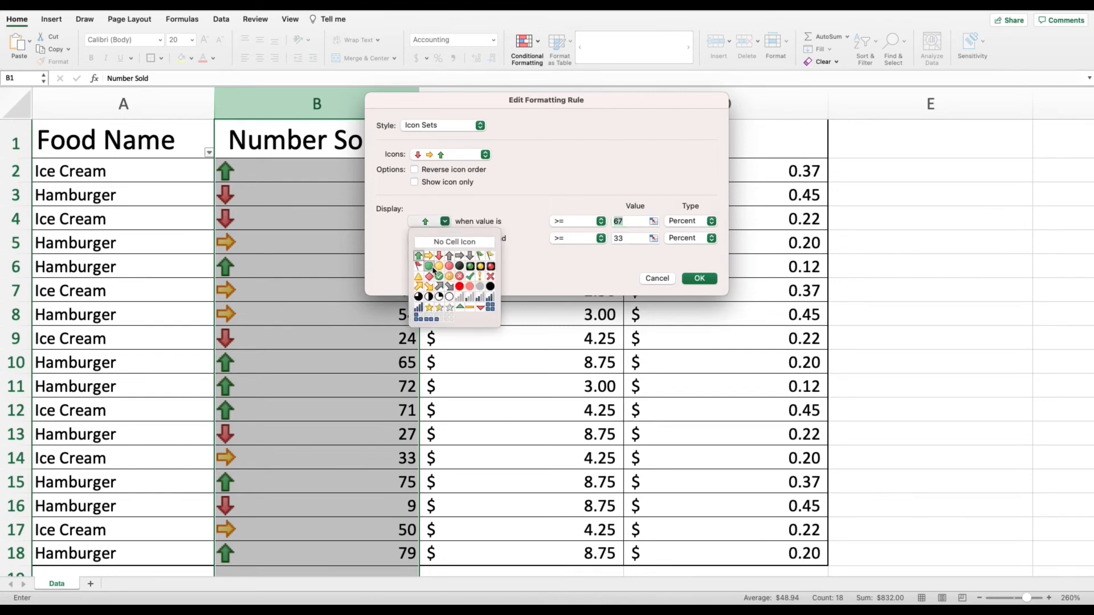
left_click(419, 256)
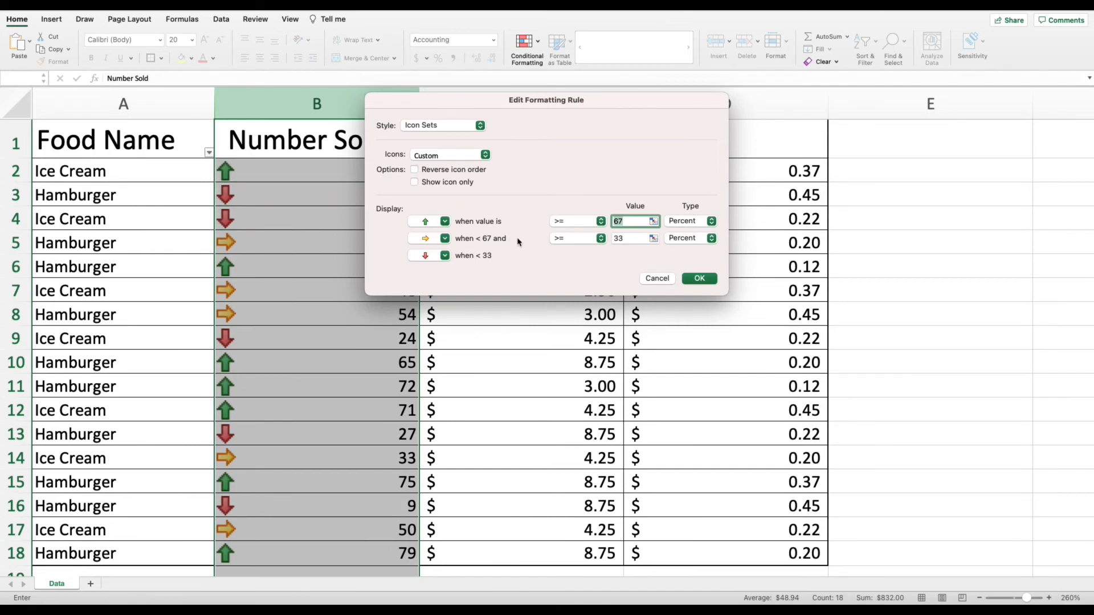
left_click(700, 278)
left_click(720, 254)
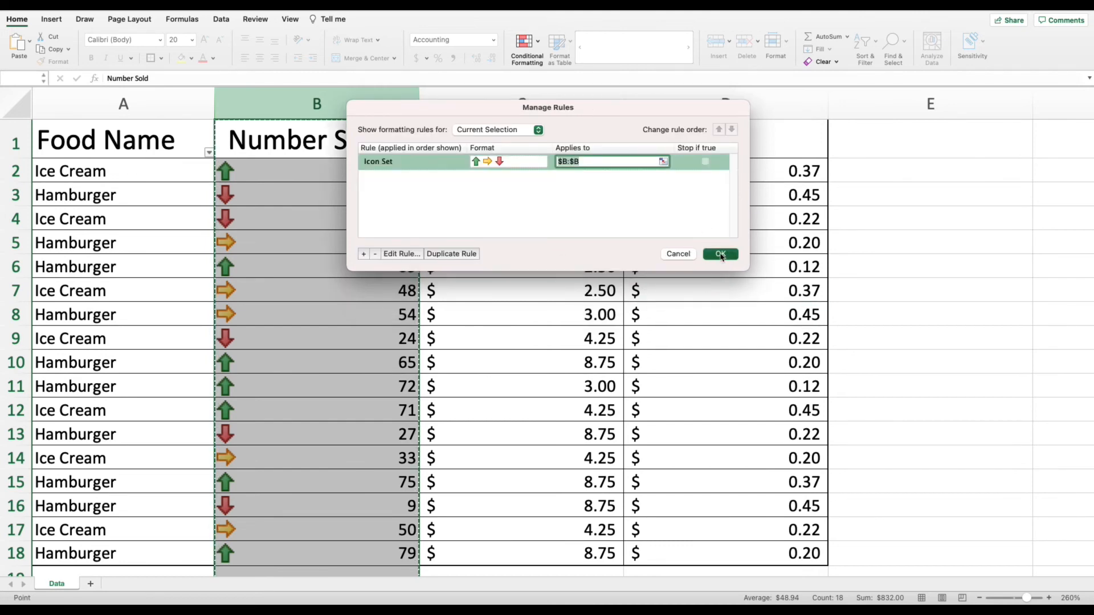
left_click(434, 219)
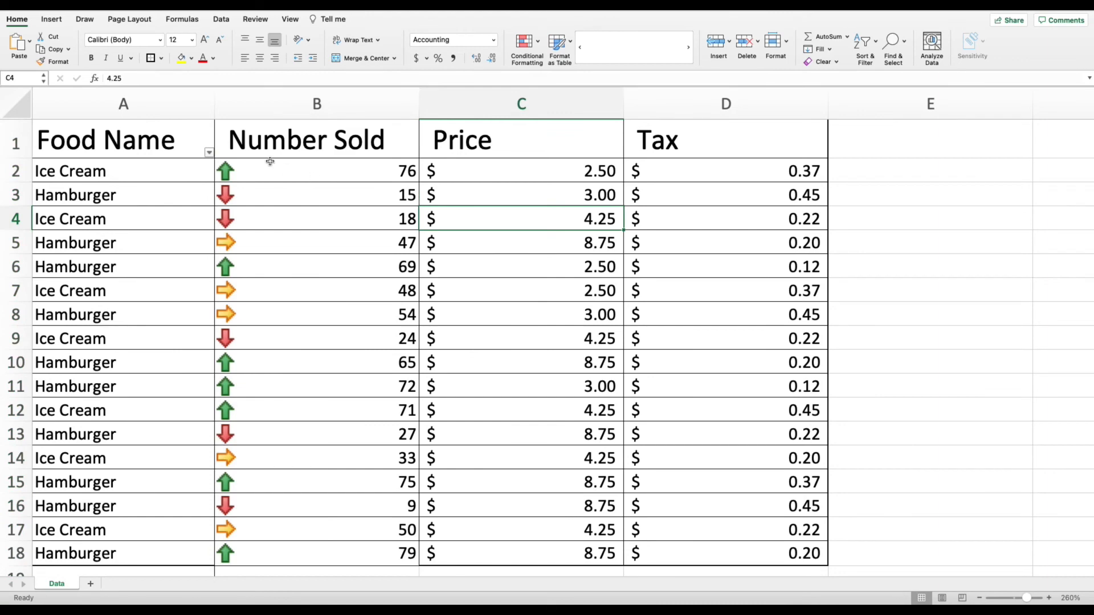
Remove the icon set from the Number Sold column and apply the white-red color scale that shades the lowest values red.
left_click_drag(270, 166, 318, 550)
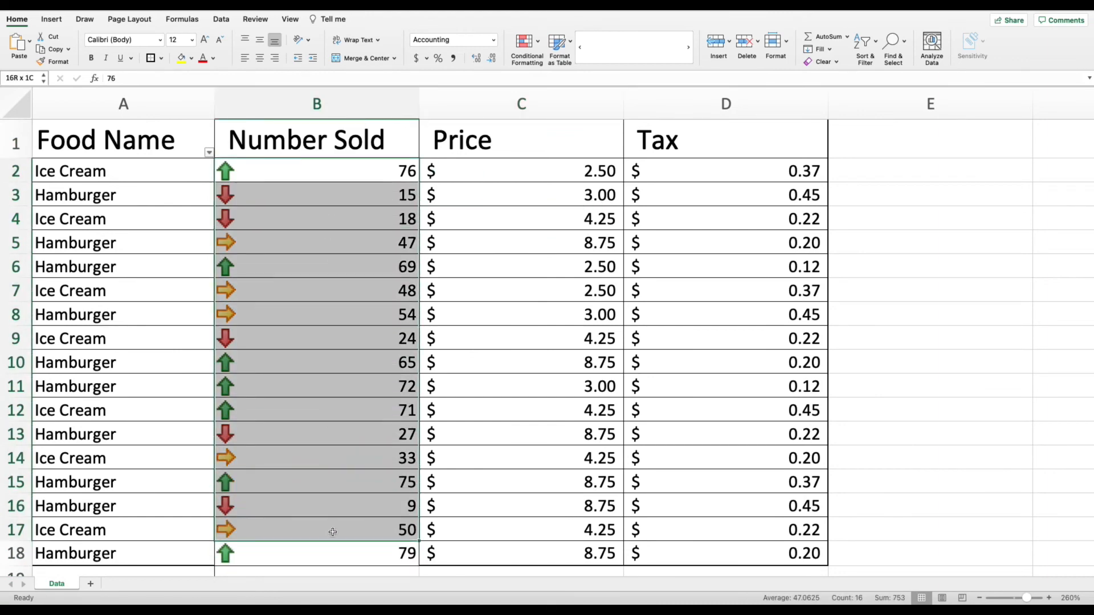
left_click(318, 103)
left_click(528, 48)
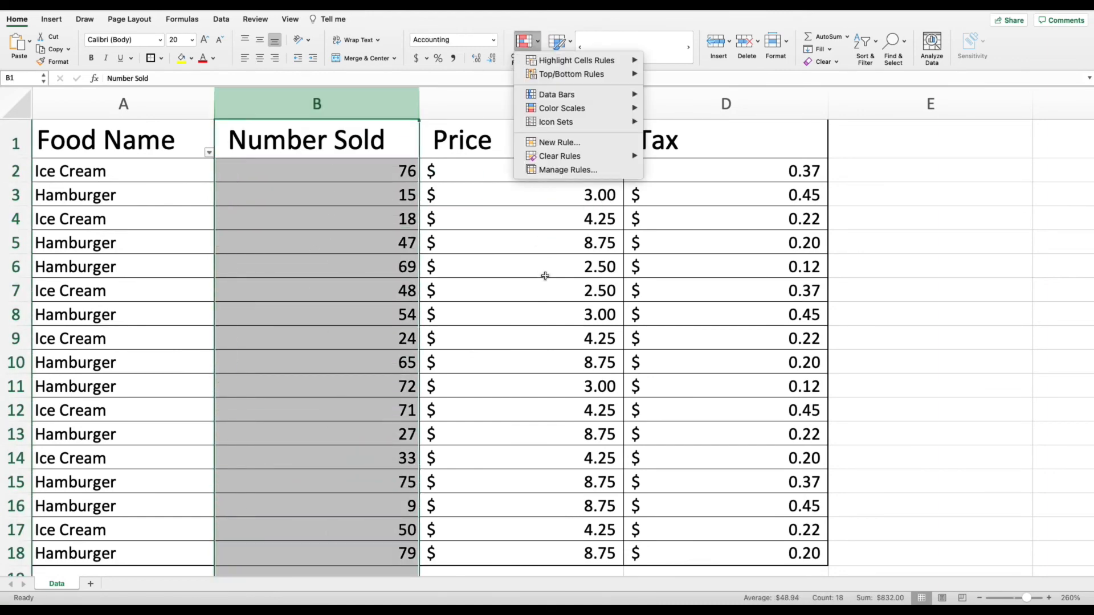
left_click(545, 276)
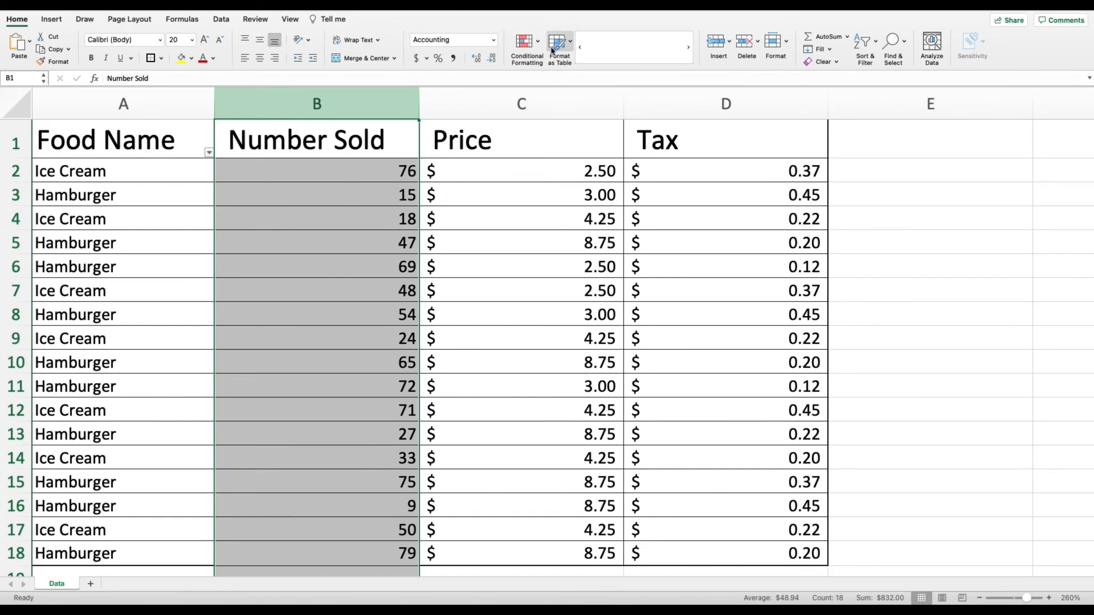
left_click(526, 42)
mouse_move(580, 114)
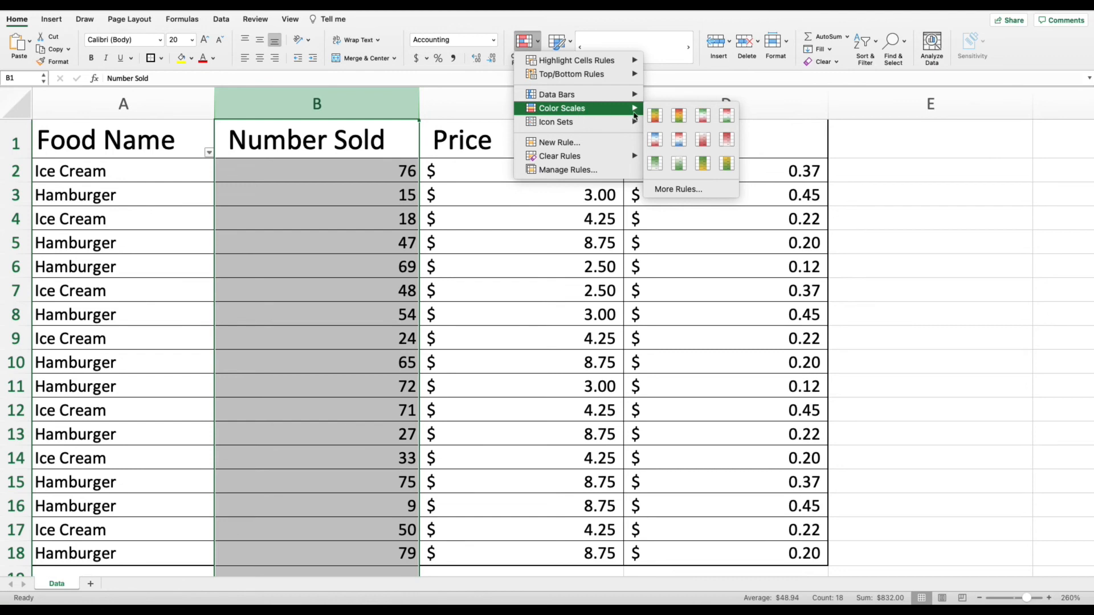
left_click(707, 143)
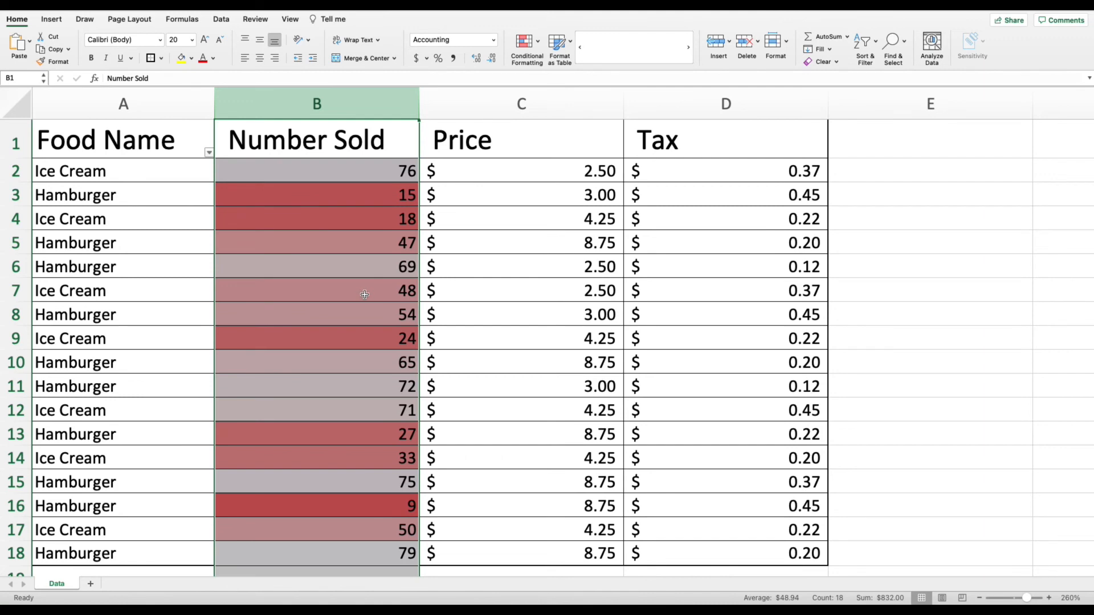
Examine the color scale shading on the Ice Cream entries in A4:B4 and A9:B9.
left_click(432, 206)
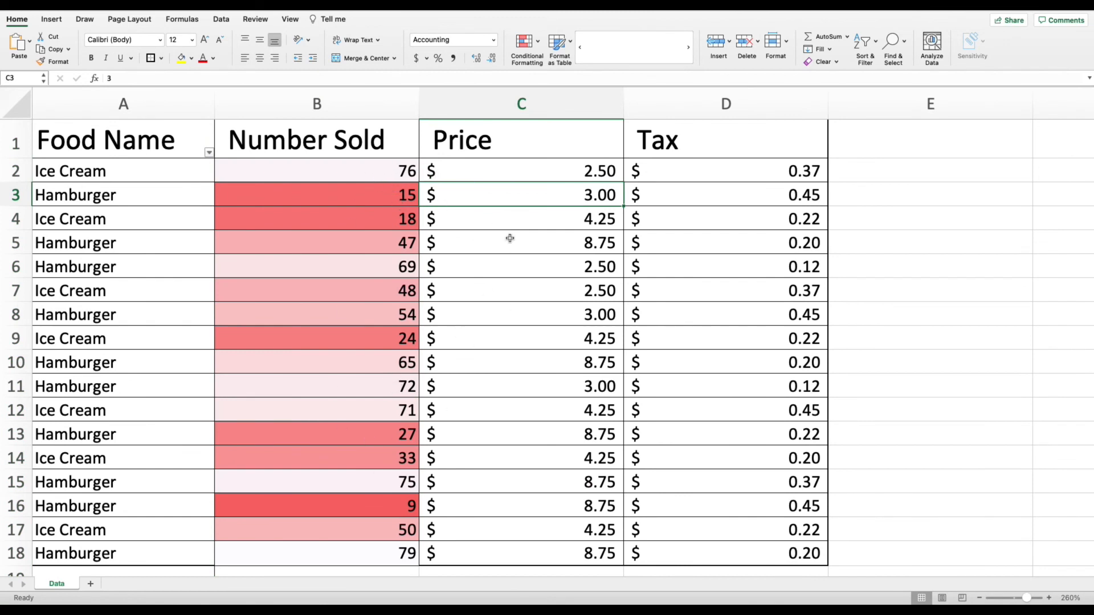
left_click(359, 107)
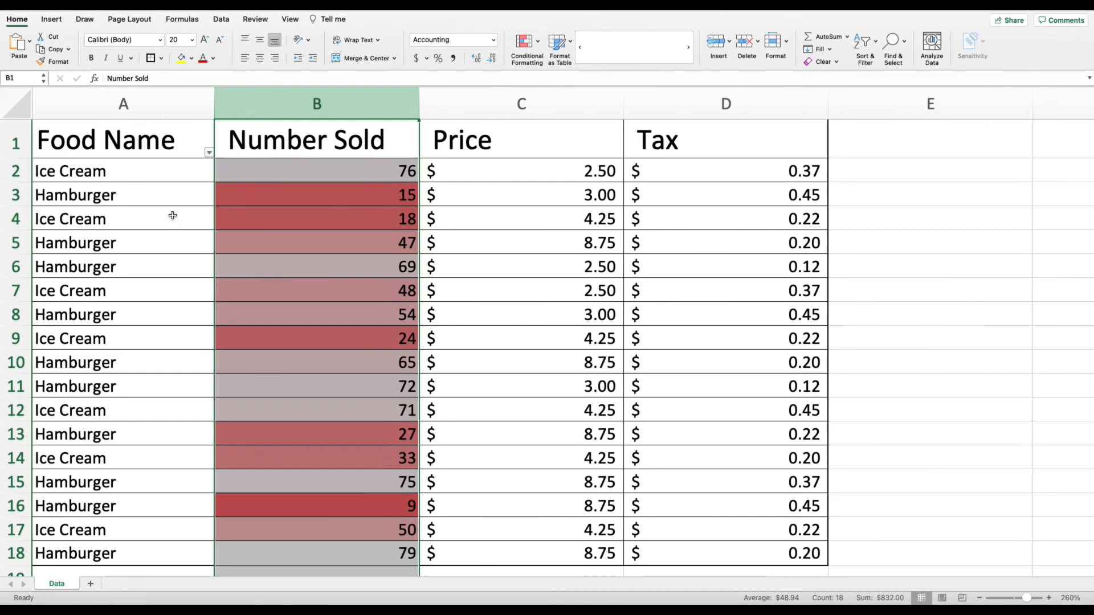
left_click(213, 219)
left_click_drag(214, 219, 281, 215)
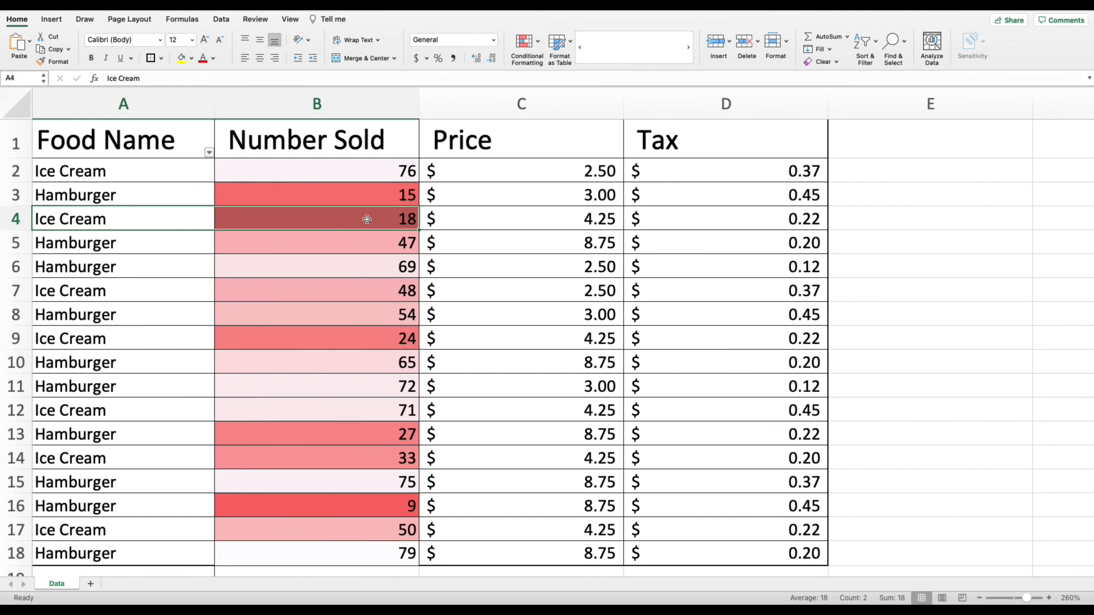
left_click_drag(157, 212, 325, 215)
left_click_drag(169, 336, 312, 332)
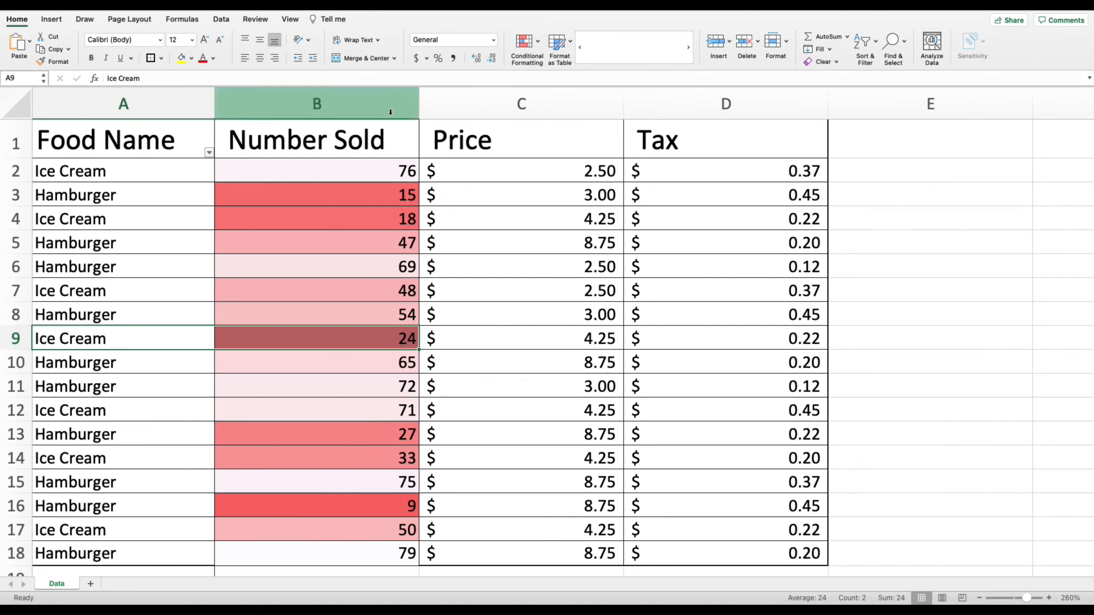
Apply blue gradient-fill data bars to the whole Price column.
left_click(521, 104)
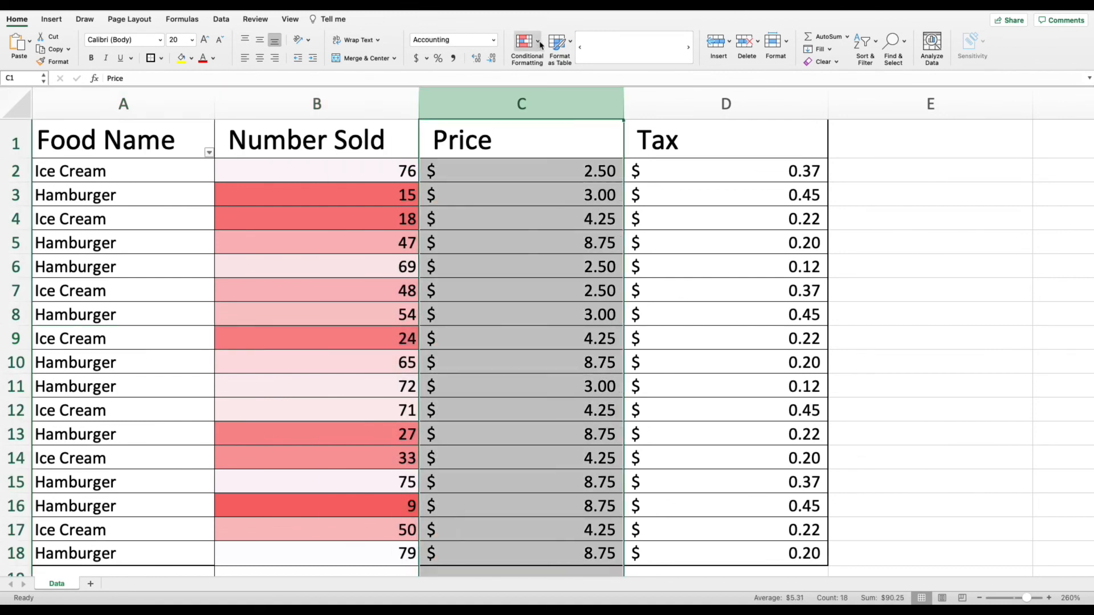
left_click(527, 41)
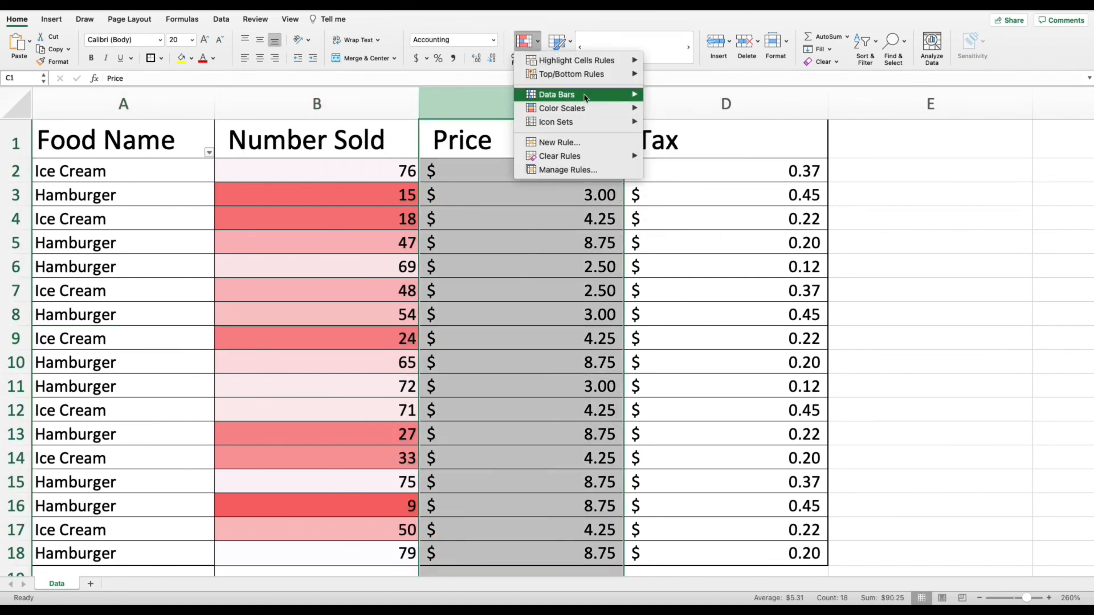
left_click(655, 115)
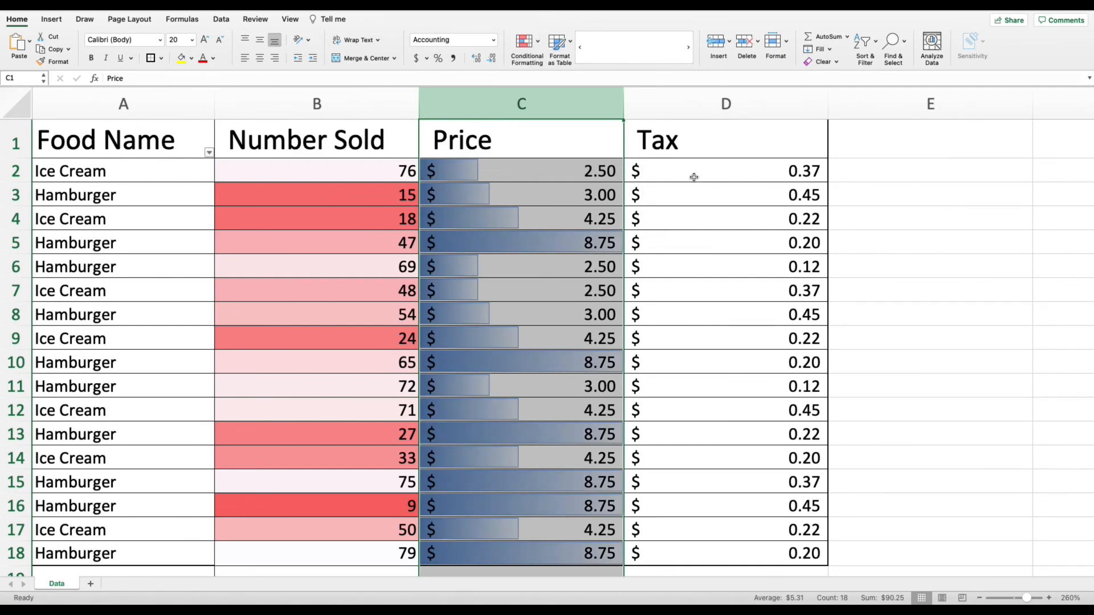
Start a Greater Than highlight rule on the whole Tax column.
left_click(692, 113)
left_click(524, 41)
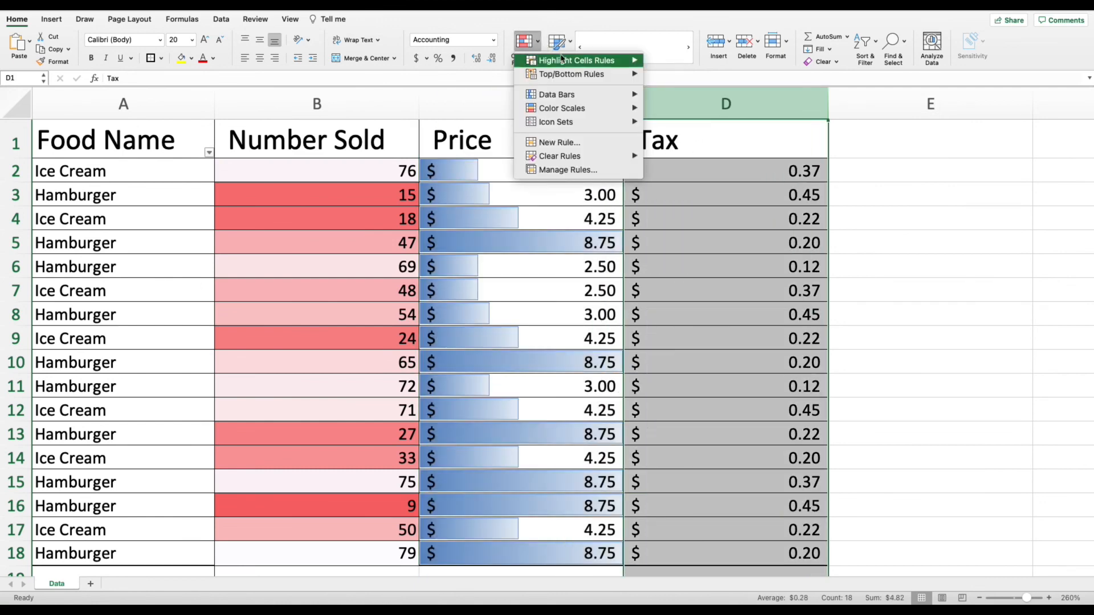
mouse_move(579, 67)
left_click(677, 63)
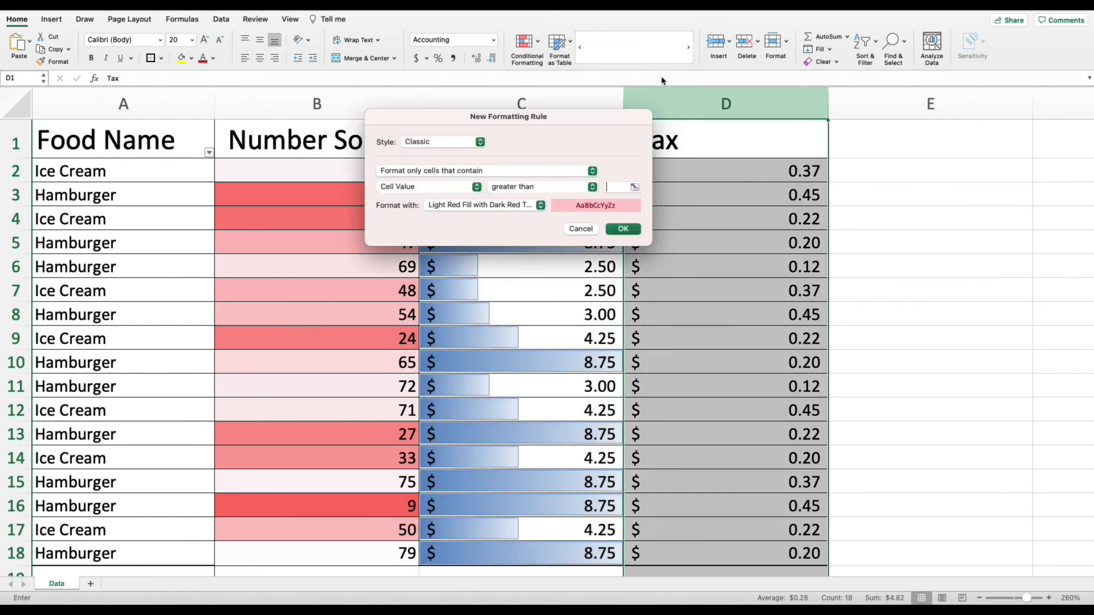